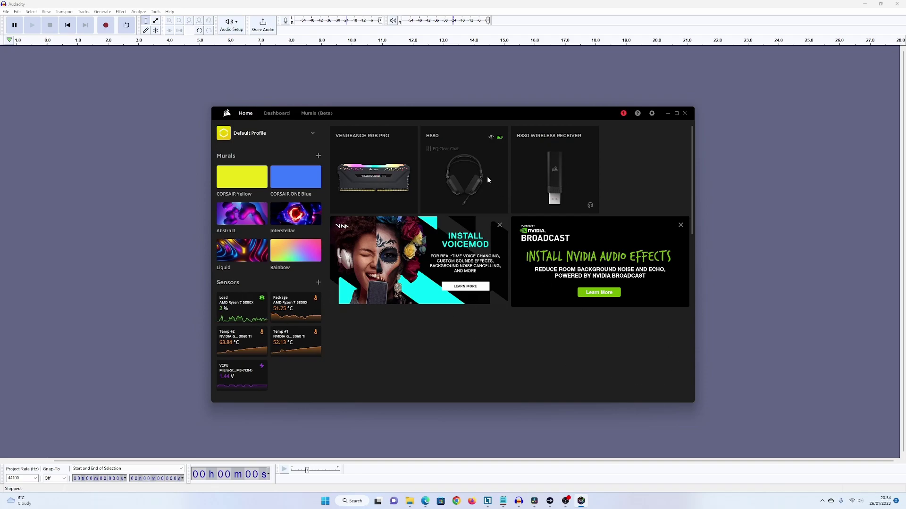
Step: Check the HS80 equalizer page in iCUE with Mic Vol at maximum, then return to Audacity
mouse_move(447, 172)
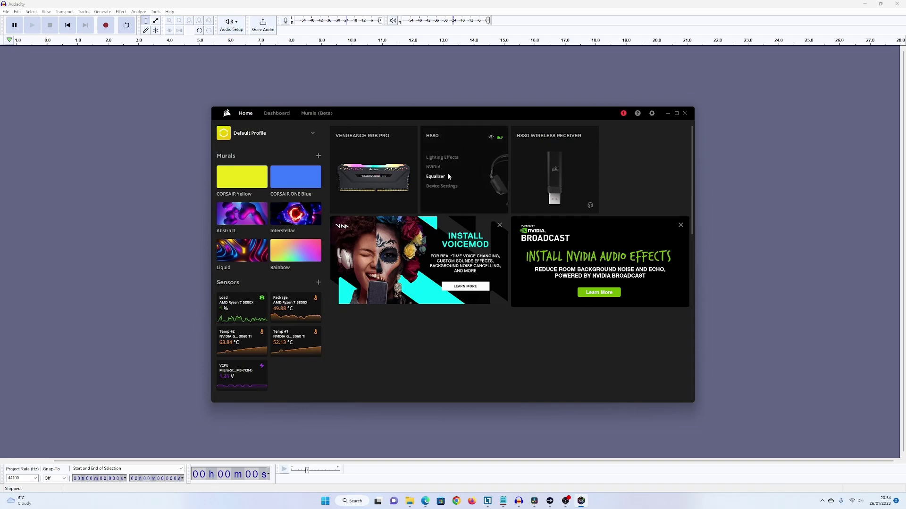
left_click(477, 154)
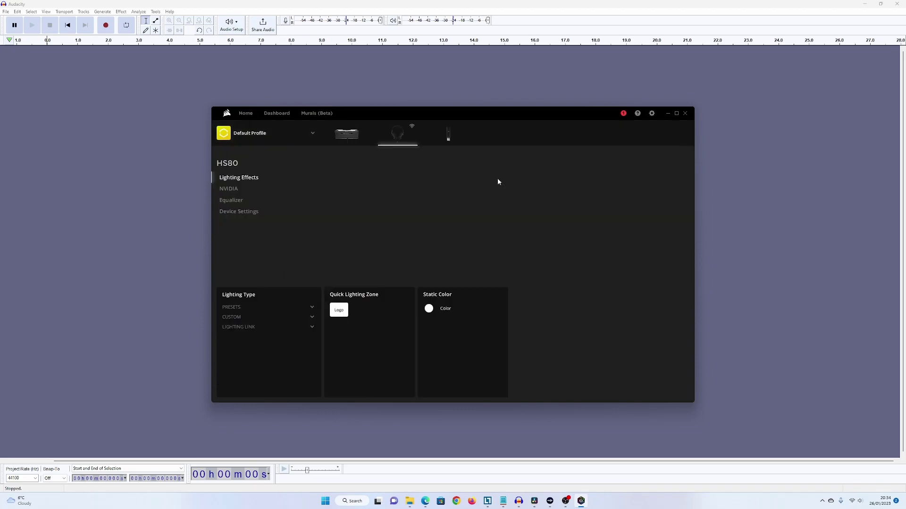
left_click(231, 200)
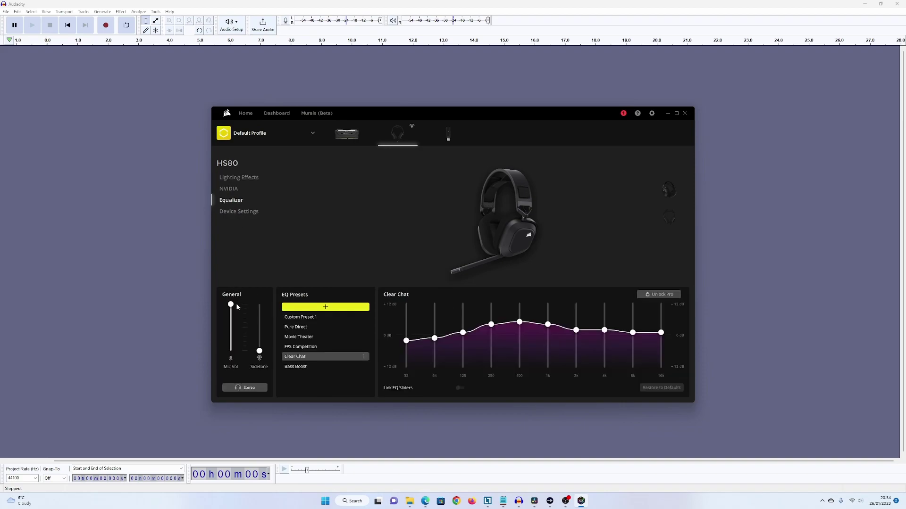
mouse_move(231, 310)
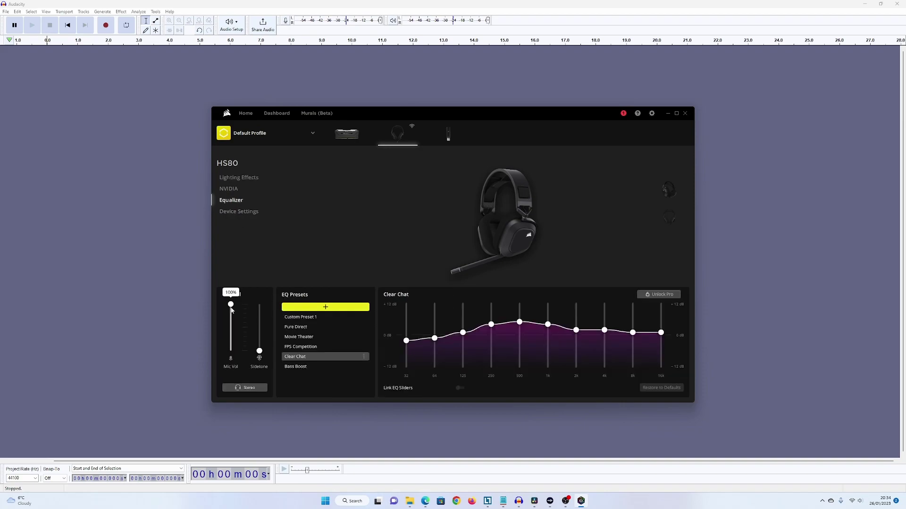
left_click(85, 121)
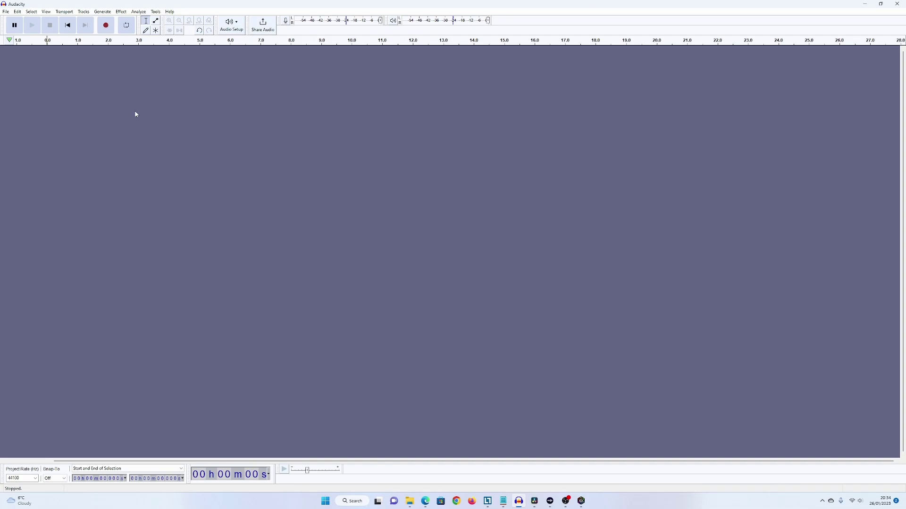
Step: Record a roughly 7-second headset mic test clip, play it back, and bring iCUE forward
left_click(111, 30)
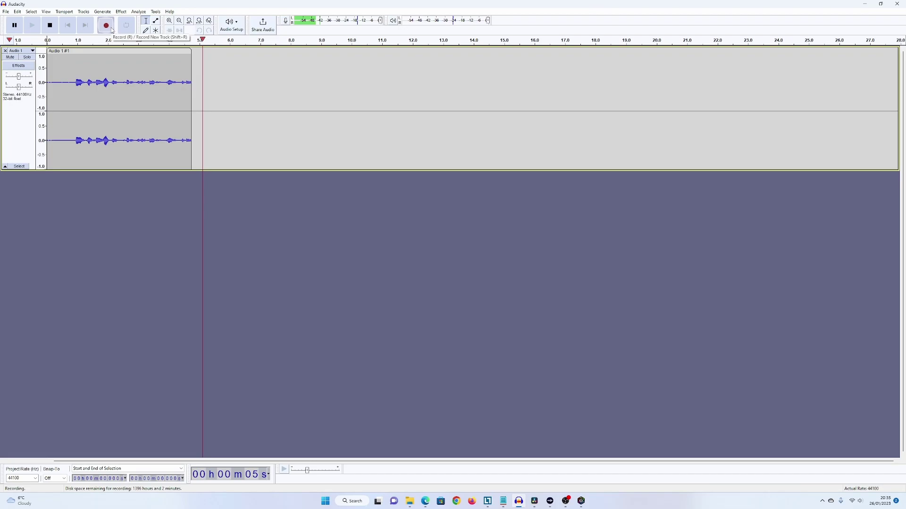
left_click(51, 27)
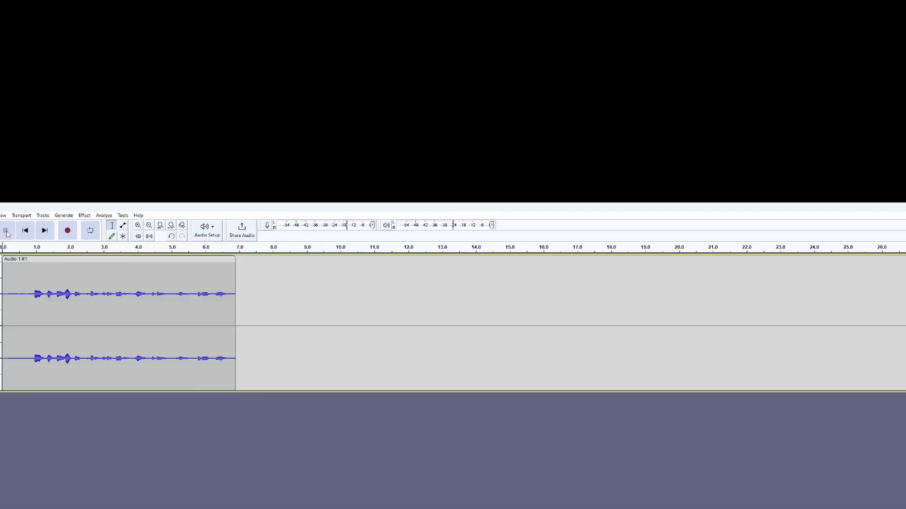
key("space")
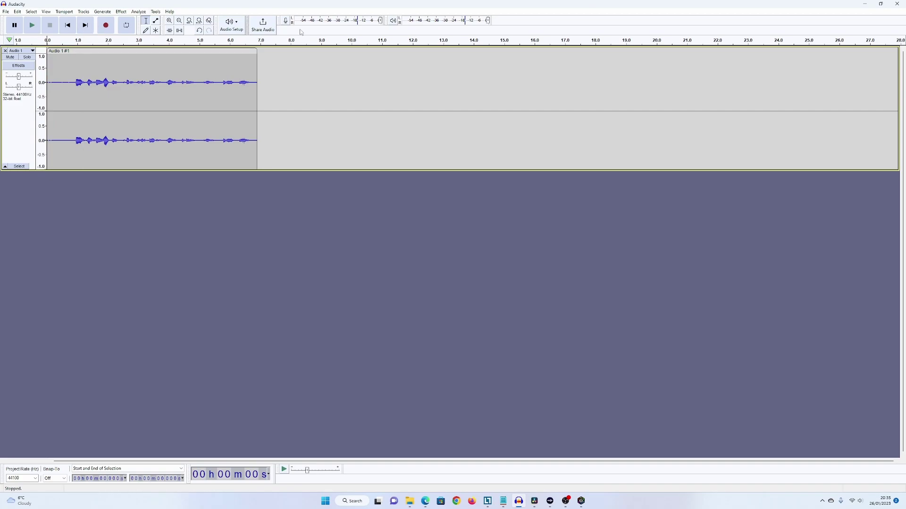
left_click(304, 73)
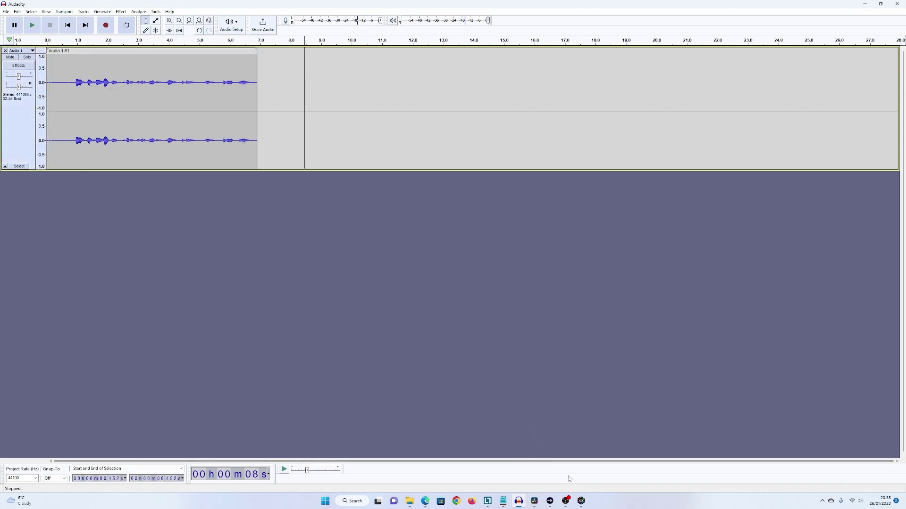
left_click(581, 501)
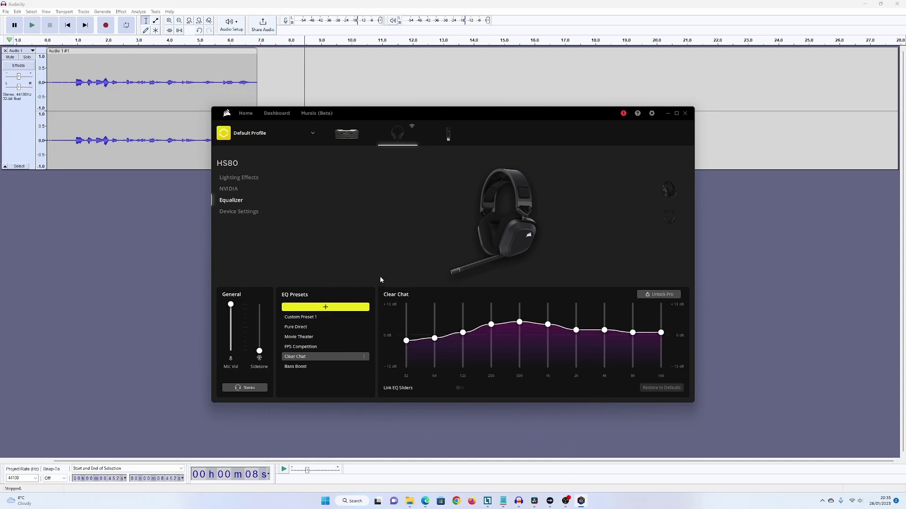
Step: Drag the HS80 Mic Boost slider to maximum in Device Settings, then return to Audacity after the first clip
left_click(254, 213)
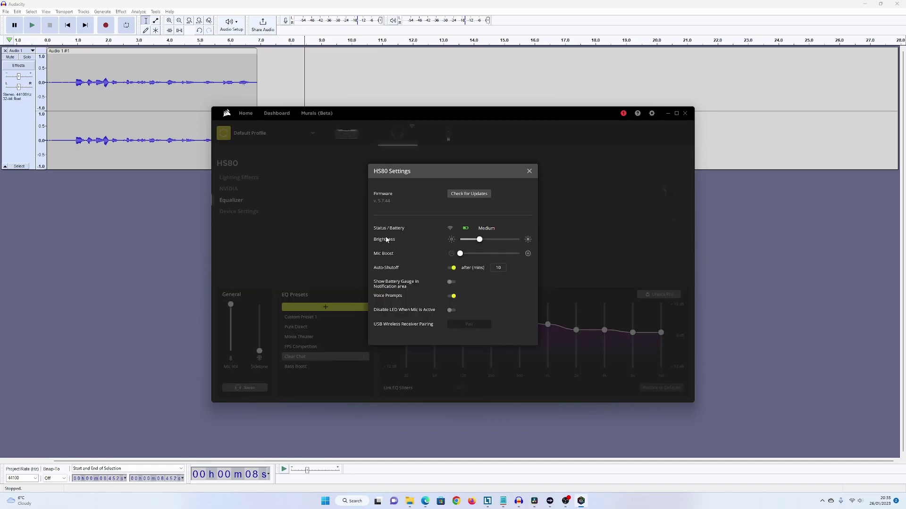
mouse_move(467, 258)
left_click_drag(461, 255, 543, 267)
left_click(529, 172)
left_click(283, 97)
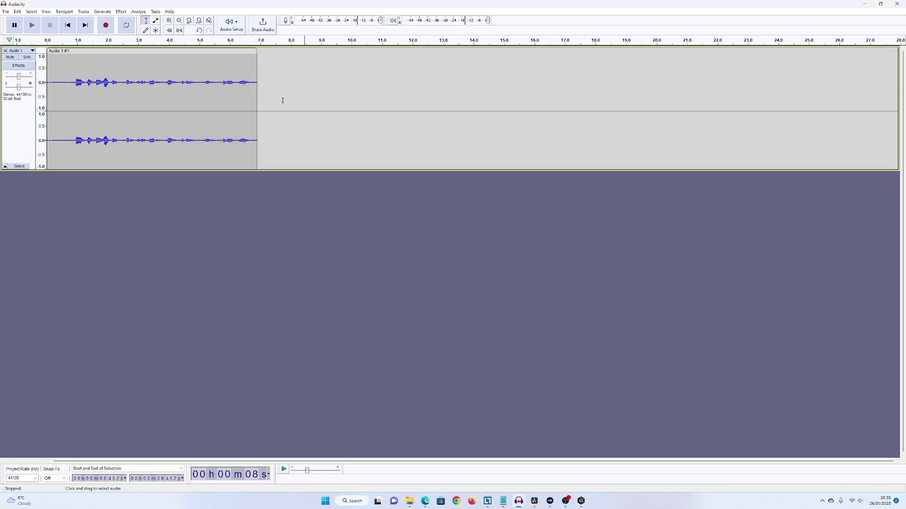
Step: Record a second test clip with the boosted mic after the first one
left_click(106, 26)
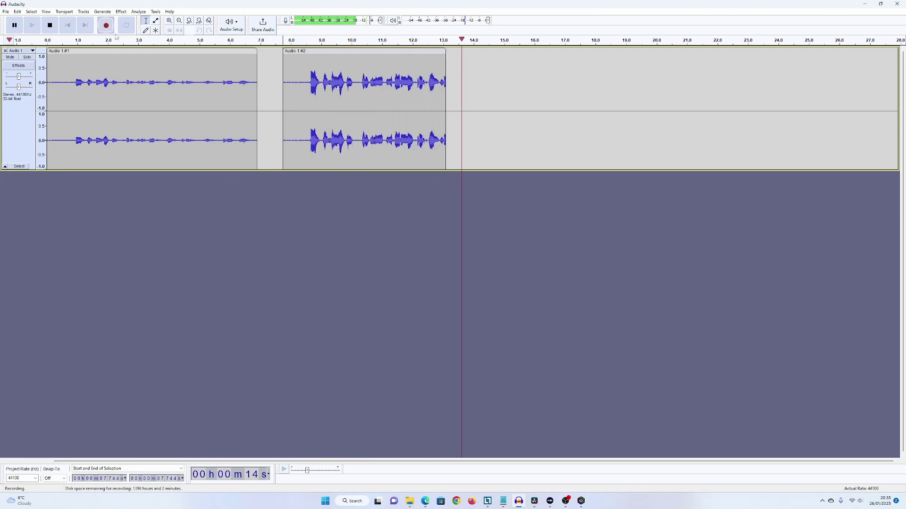
left_click(53, 30)
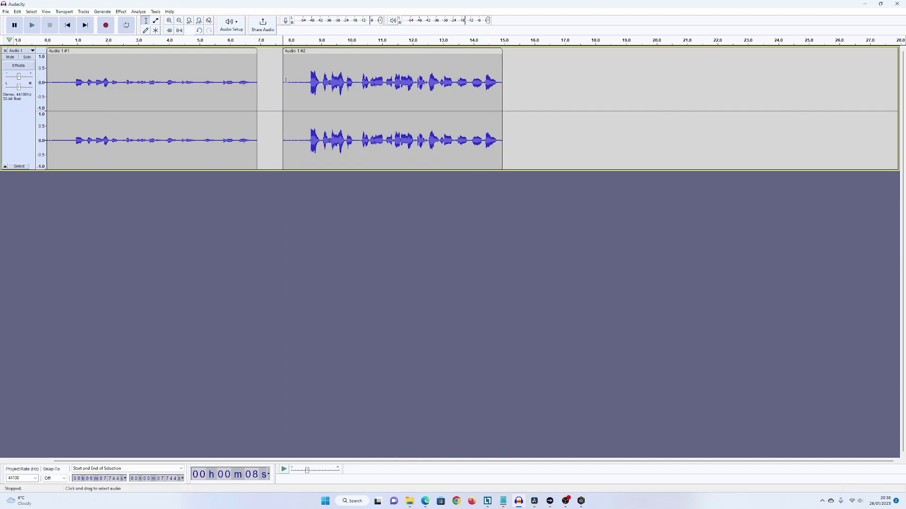
left_click(273, 84)
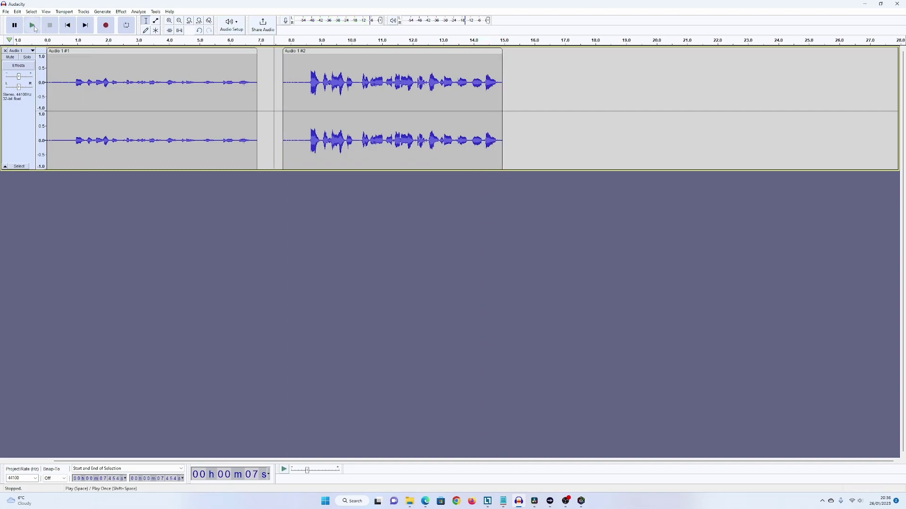
Step: Play the first clip, then the louder second clip, to compare their loudness
left_click(71, 84)
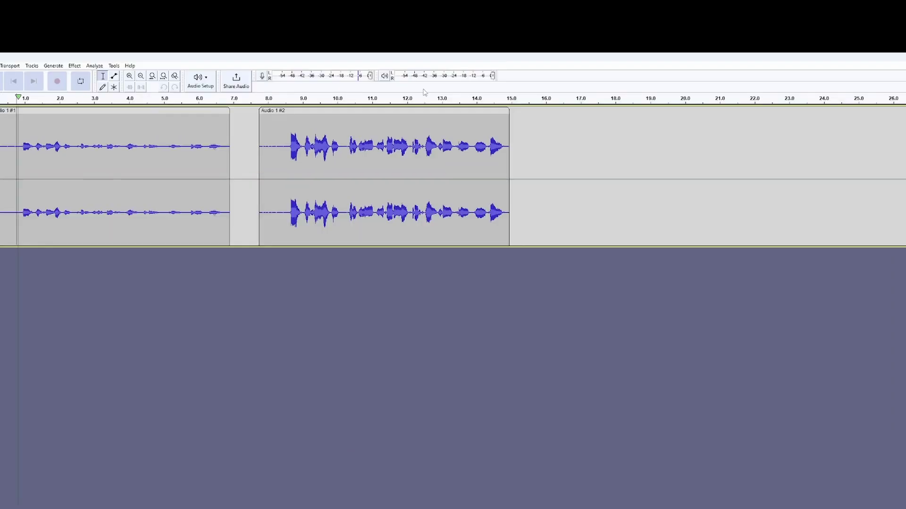
key("space")
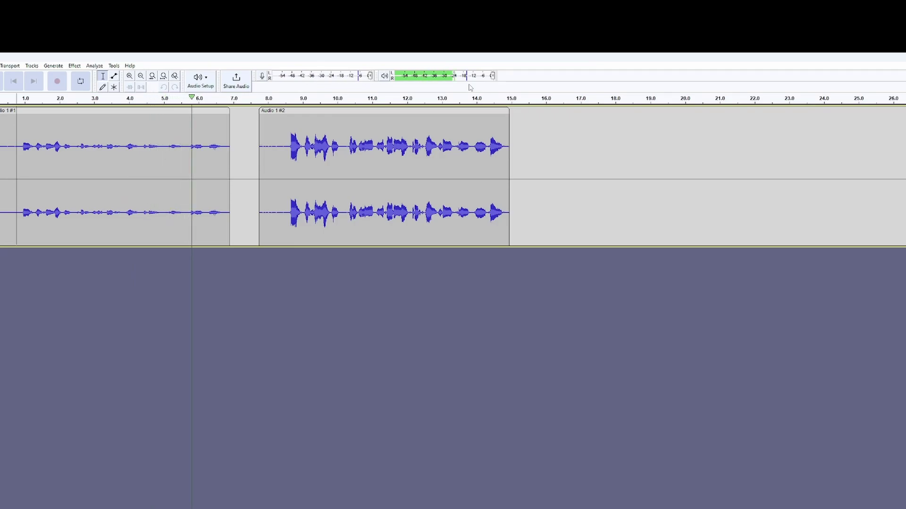
left_click(50, 27)
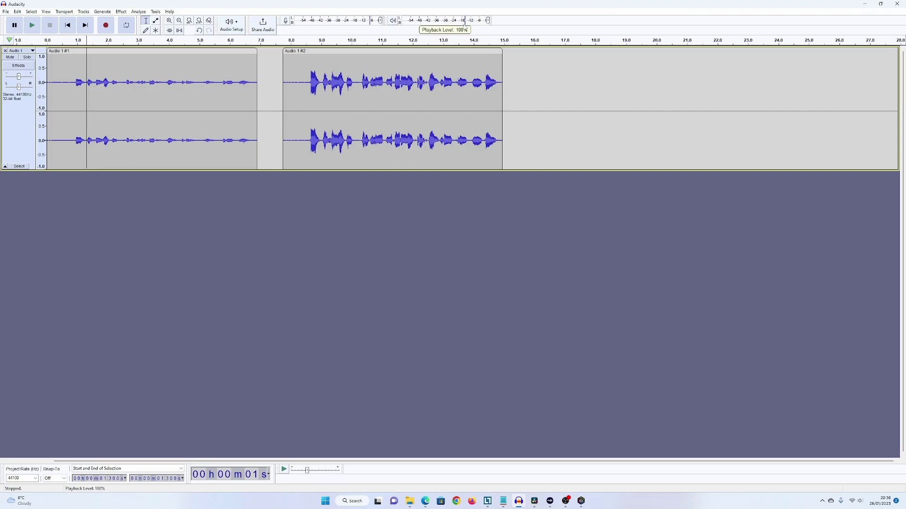
left_click(270, 89)
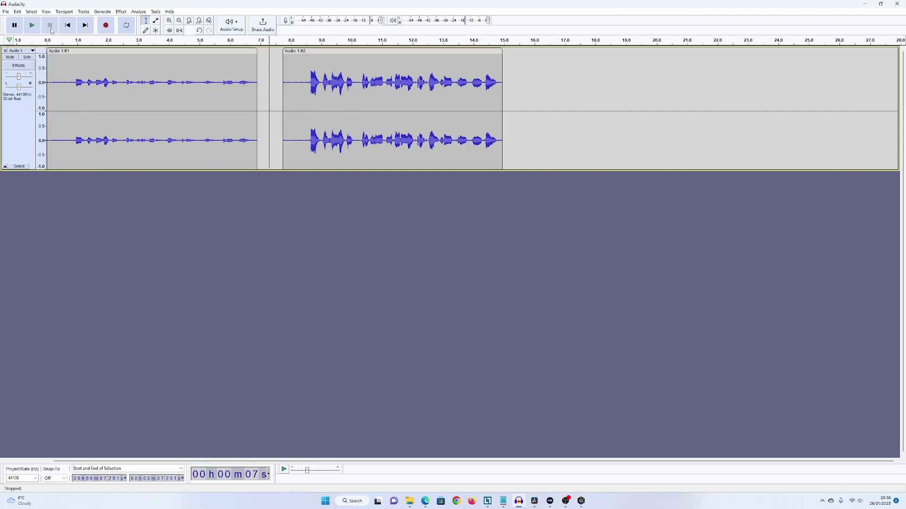
left_click(32, 25)
Step: Lower HS80 Mic Boost to about midway in iCUE, then start a third recording at 15.5 s
left_click(581, 501)
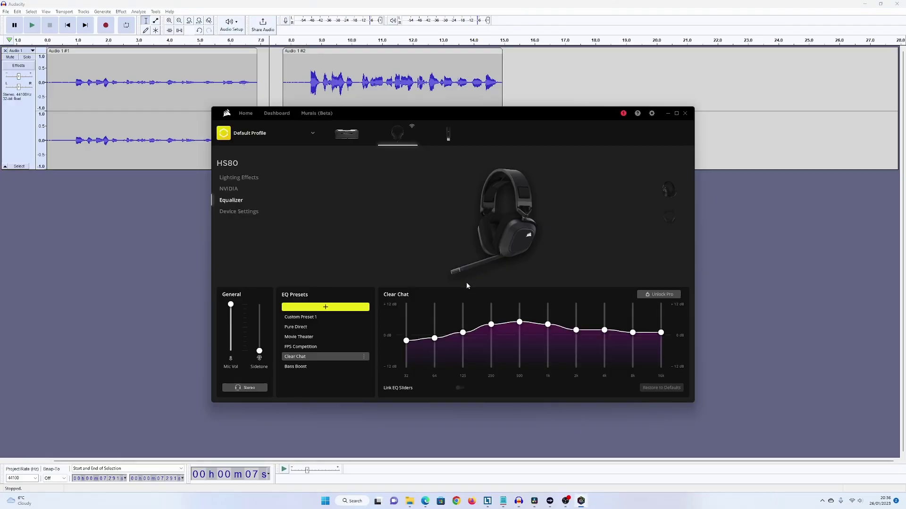
left_click(242, 211)
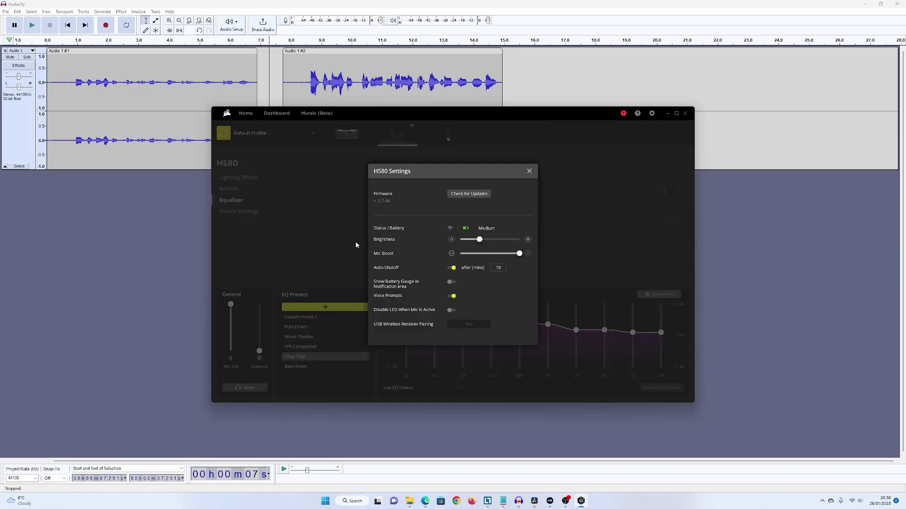
left_click(487, 254)
left_click(529, 172)
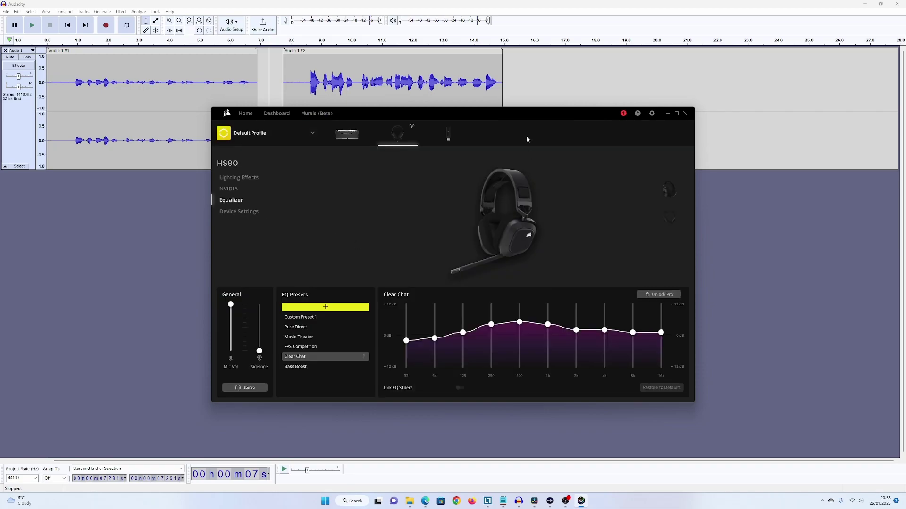
left_click(519, 85)
left_click(109, 30)
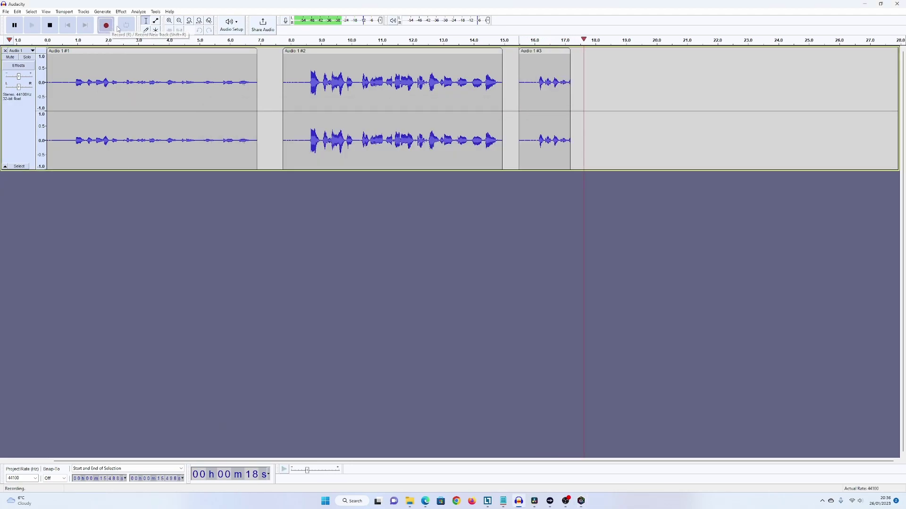
Step: Stop the third recording and play it back from the clip's start
key("space")
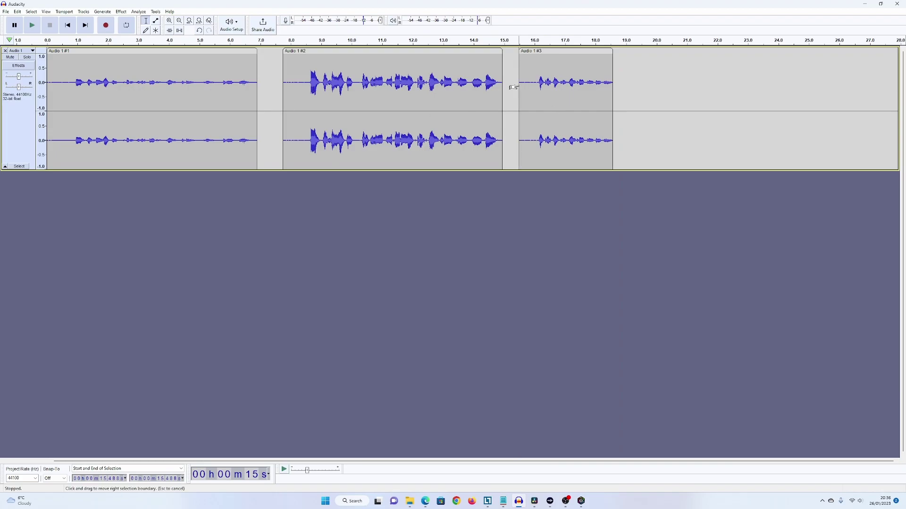
left_click(521, 110)
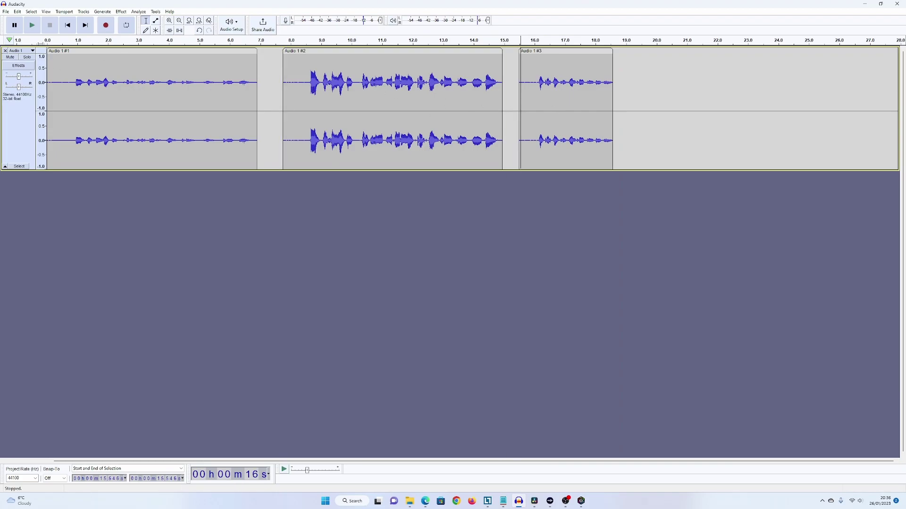
left_click(32, 25)
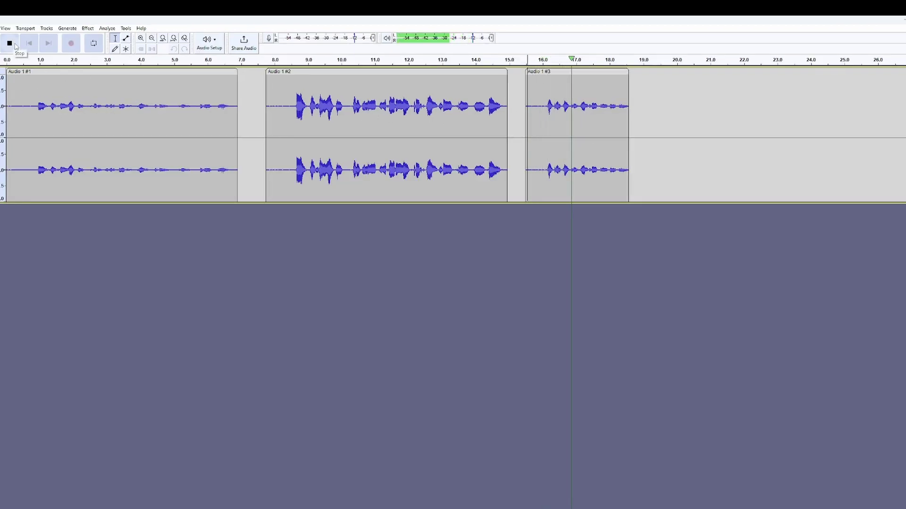
left_click(11, 44)
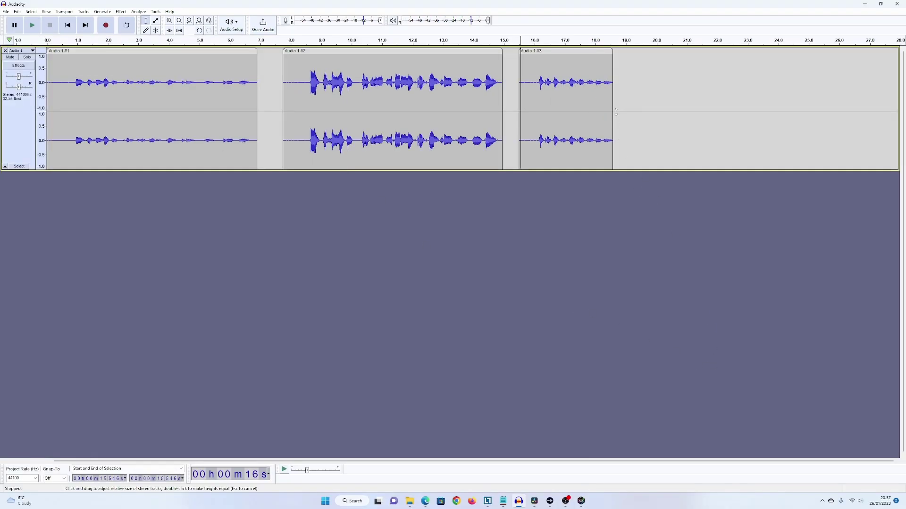
Step: Quit iCUE from the system tray and place the edit point after the last clip
left_click(625, 101)
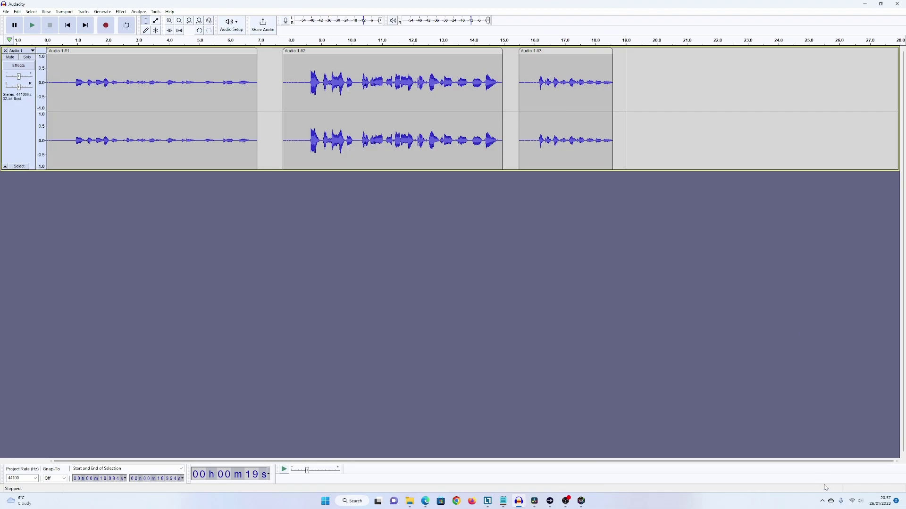
left_click(824, 500)
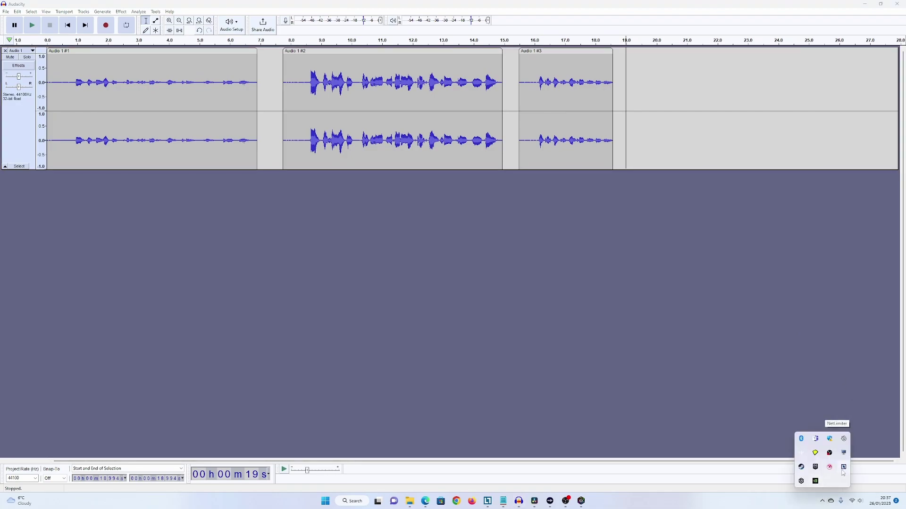
right_click(815, 467)
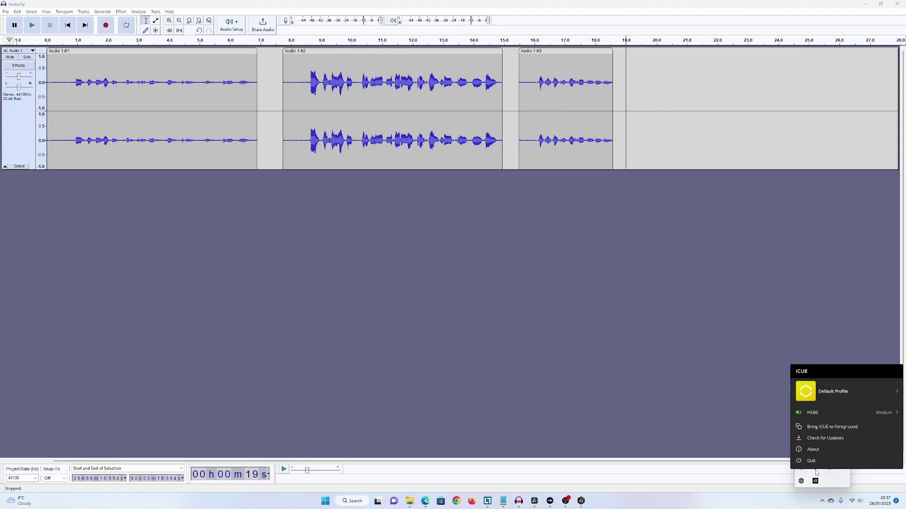
left_click(815, 466)
left_click(645, 100)
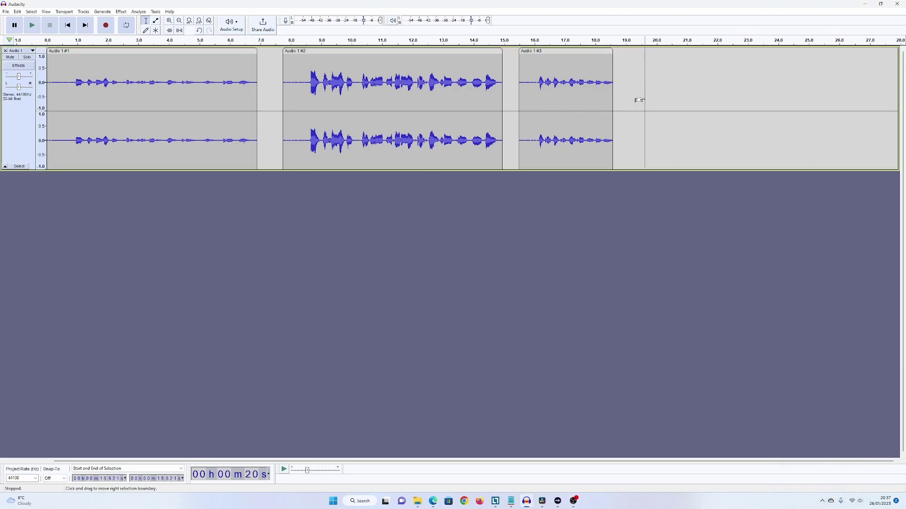
Step: Record a fourth test clip and play it back from 19.284 s
left_click(107, 27)
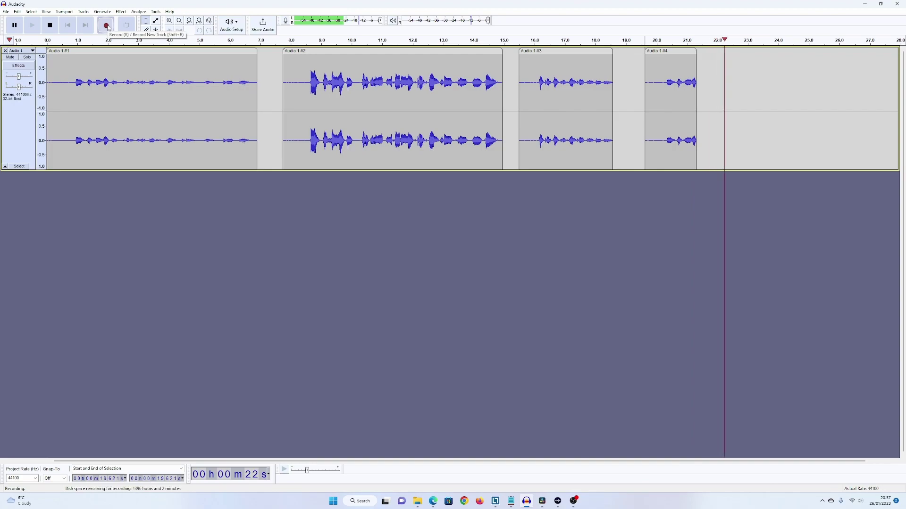
key("space")
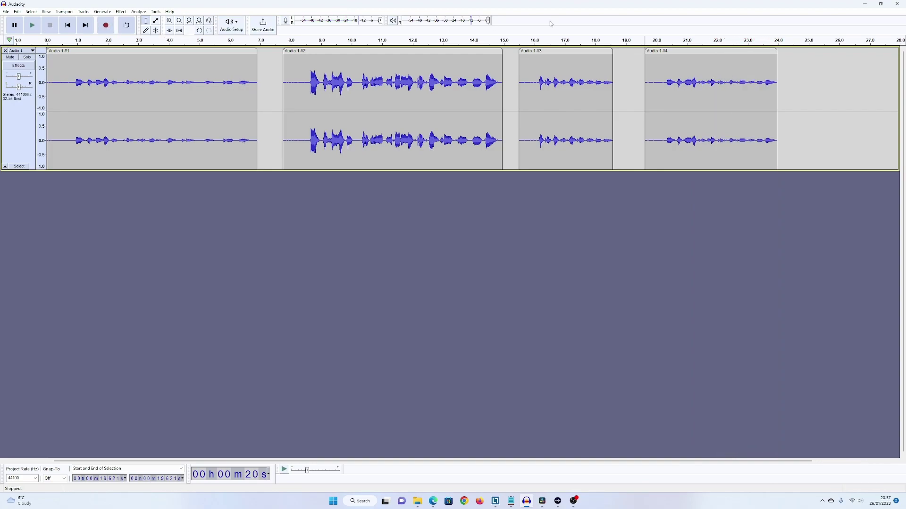
left_click(635, 78)
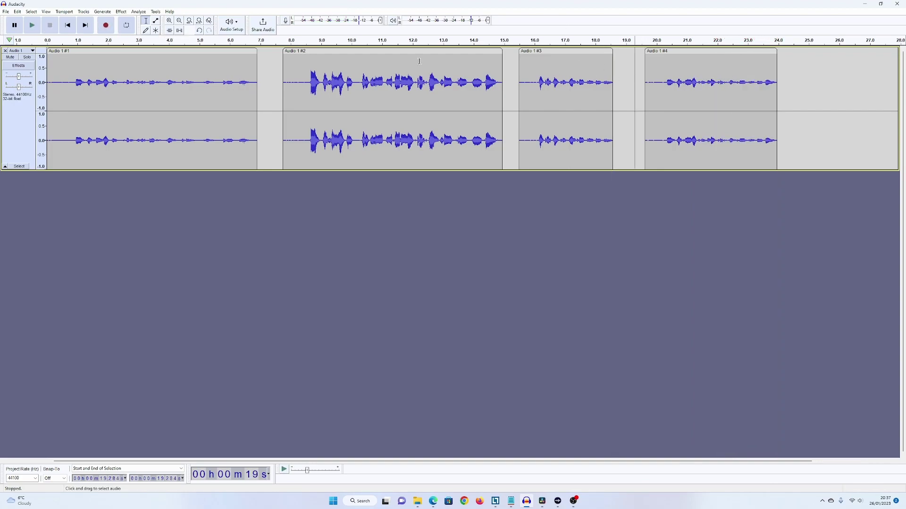
left_click(34, 26)
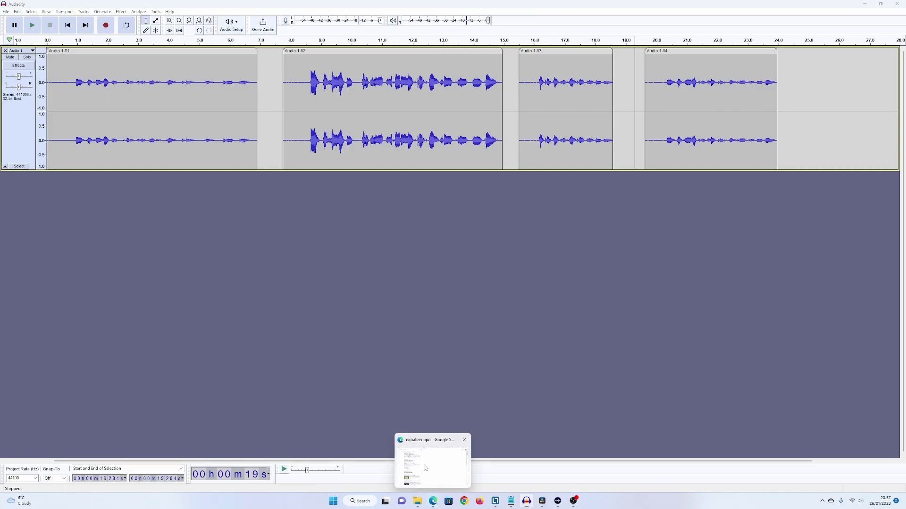
Step: Download the Equalizer APO 1.3 installer from SourceForge, then switch to the EqualizerAPO program folder
left_click(437, 500)
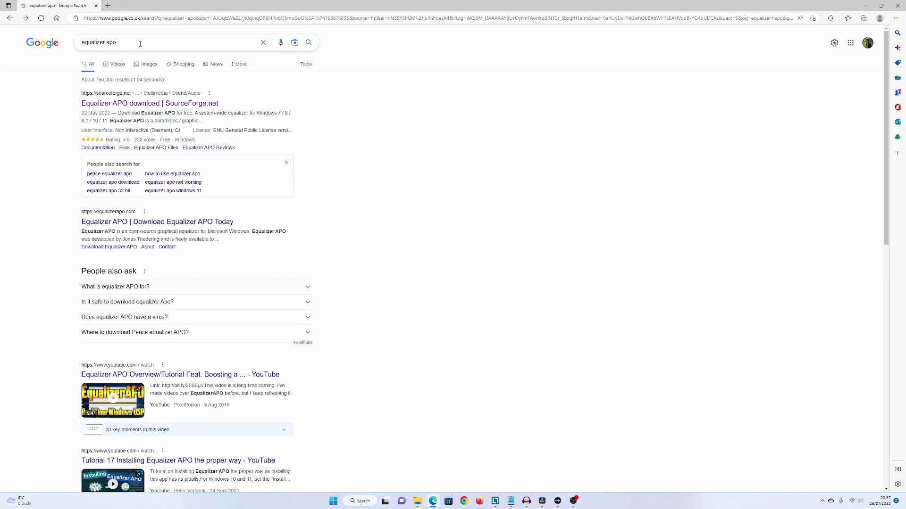
left_click(161, 103)
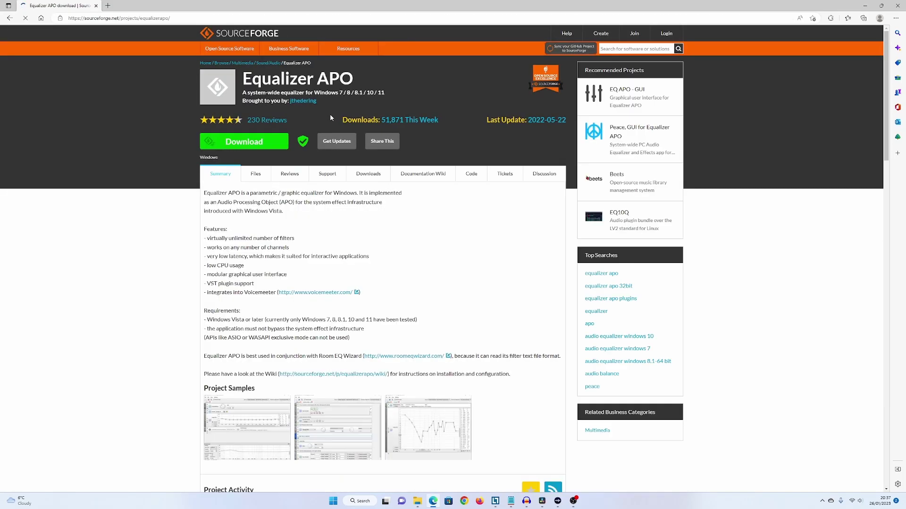
left_click(240, 142)
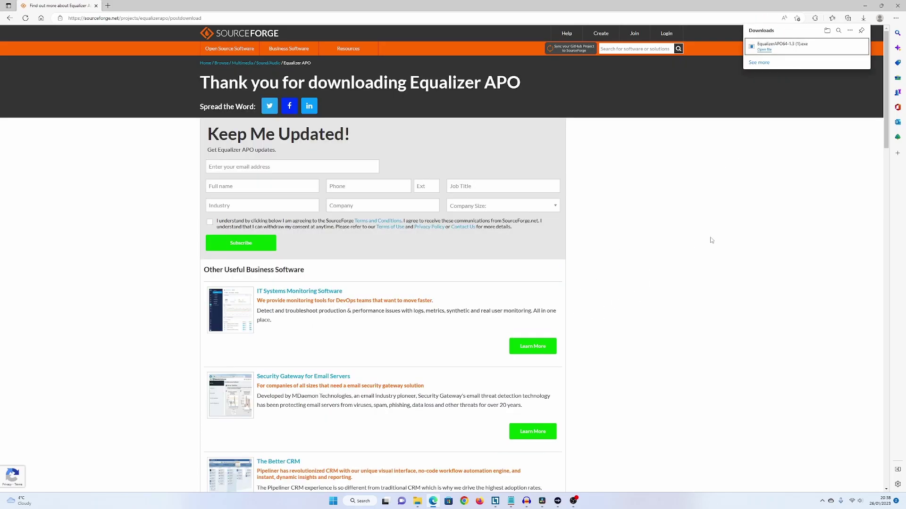
mouse_move(420, 503)
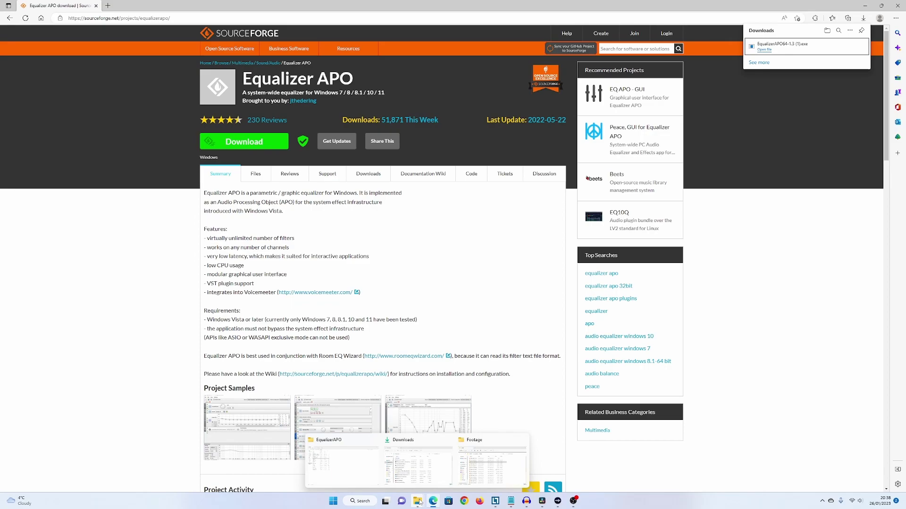
left_click(350, 469)
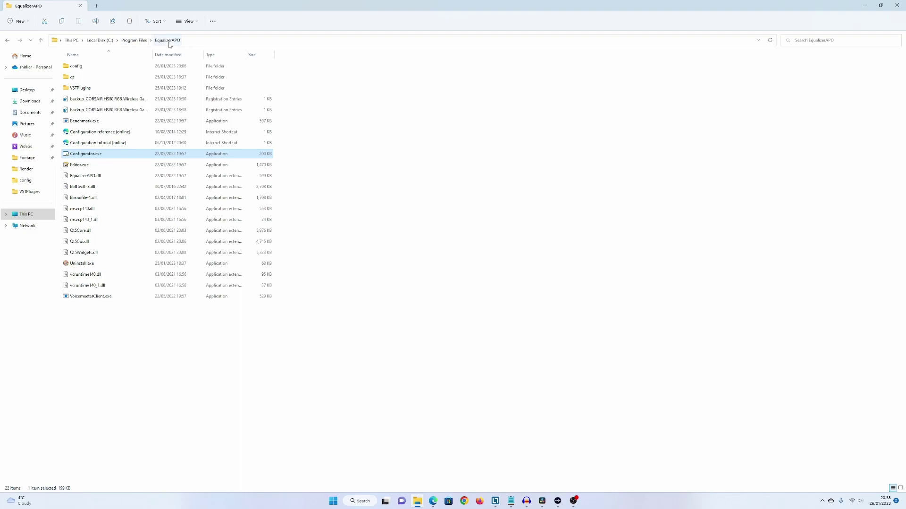
double_click(85, 153)
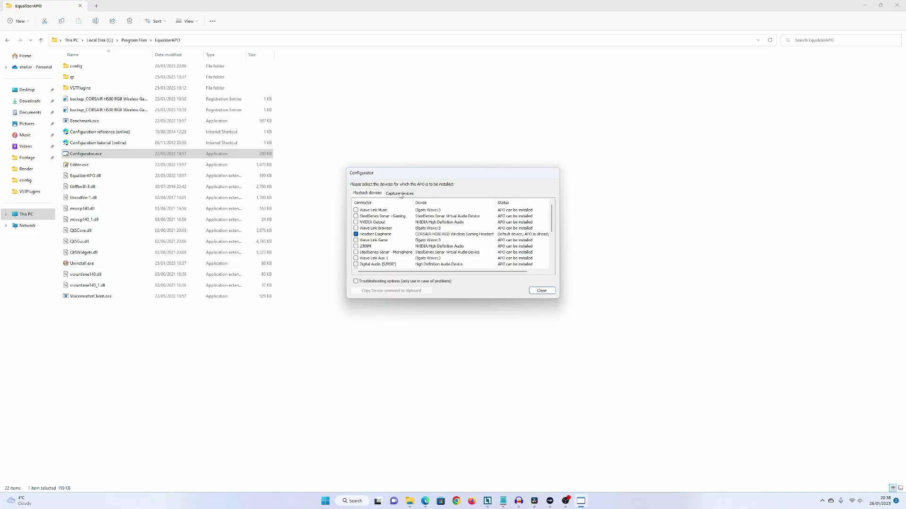
left_click(401, 193)
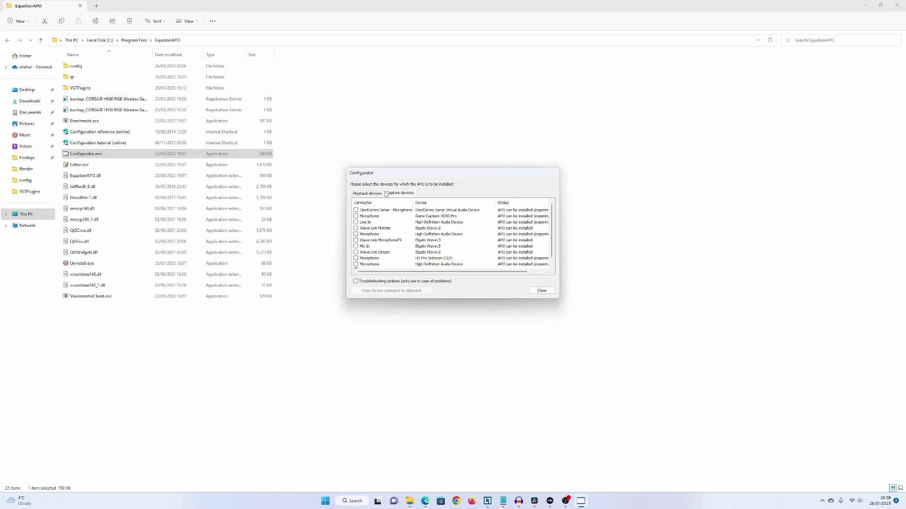
left_click(377, 193)
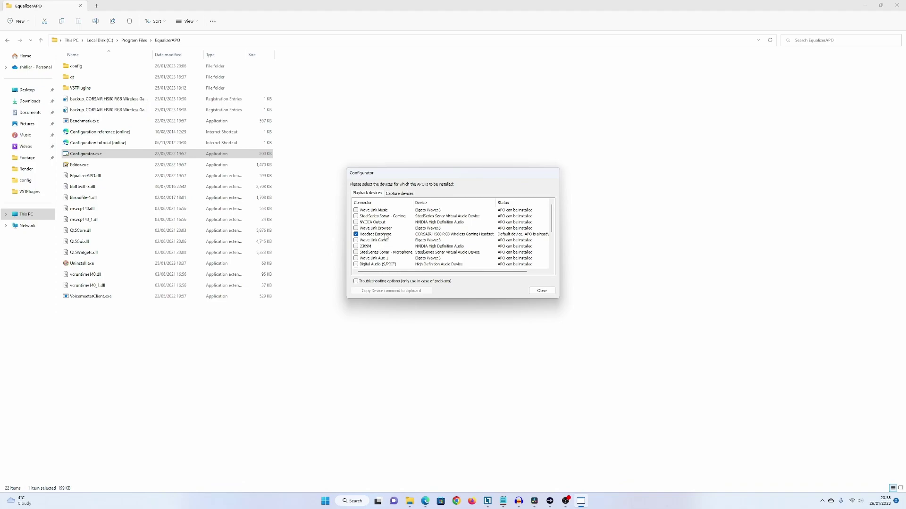
left_click(402, 194)
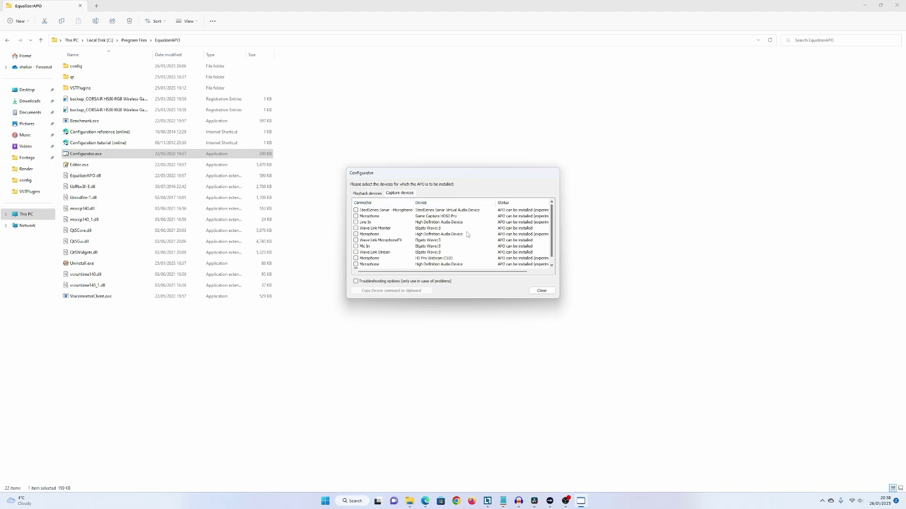
scroll(467, 236, "down", 1)
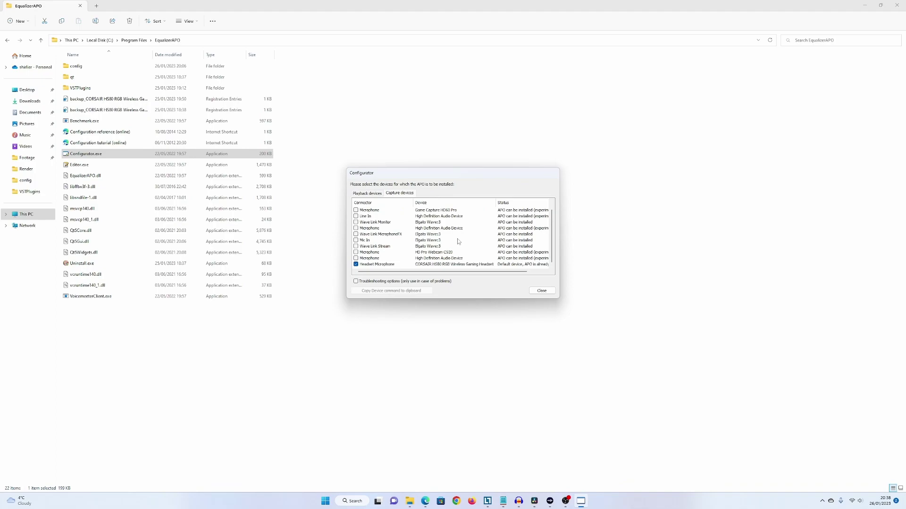
left_click(379, 265)
left_click(357, 265)
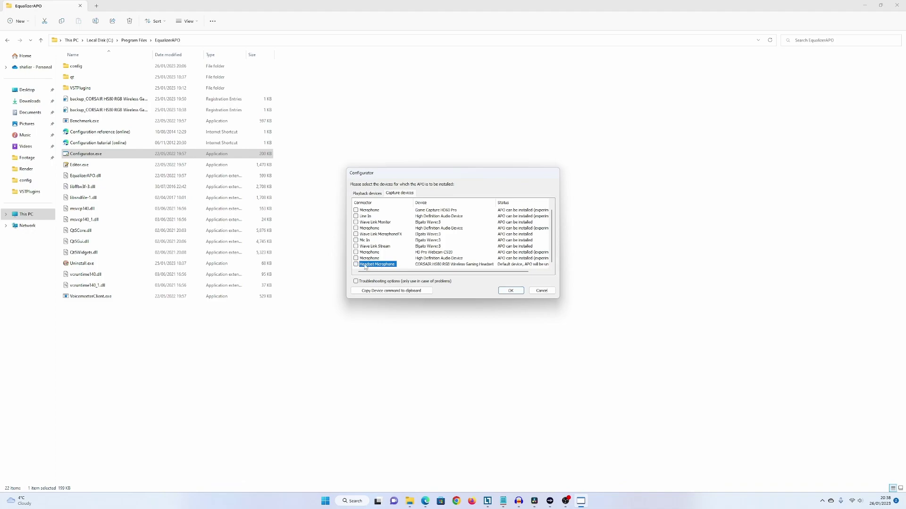
left_click(356, 265)
left_click(542, 291)
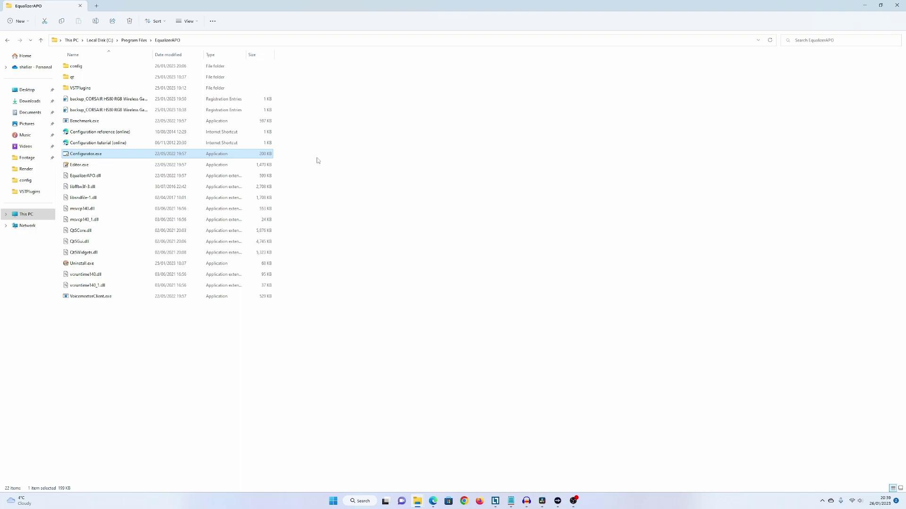
Step: Open the config folder and view config.txt in Notepad
double_click(82, 68)
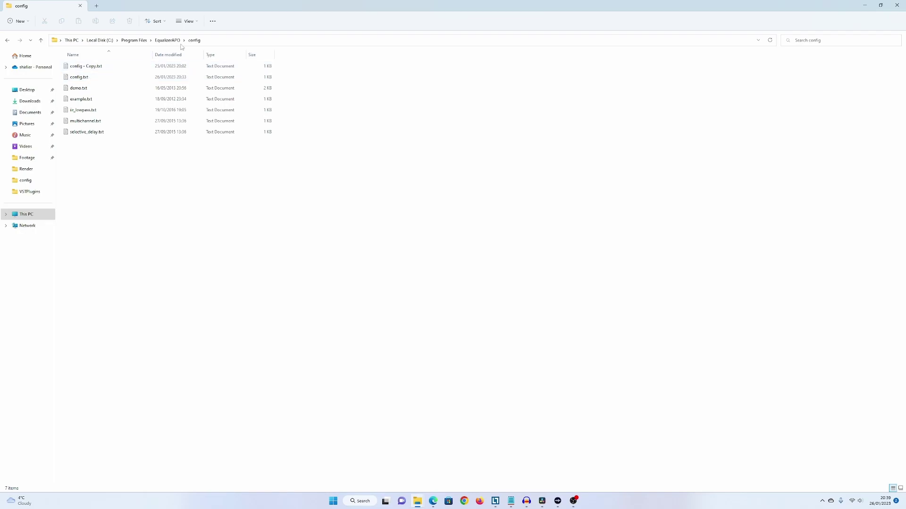
double_click(79, 77)
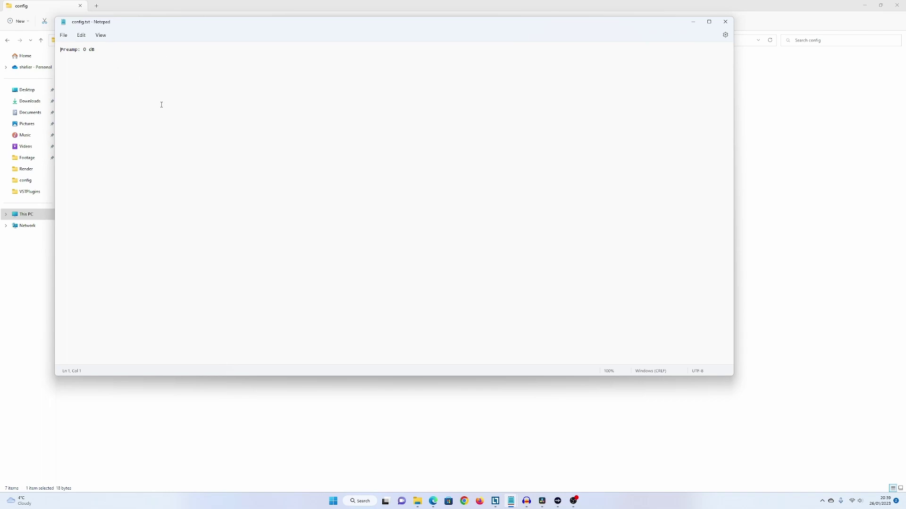
double_click(131, 29)
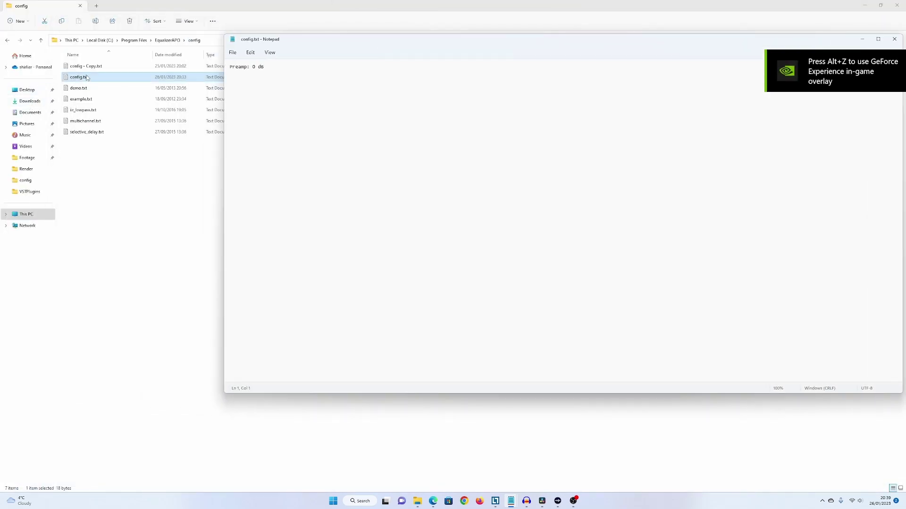
Step: Preview config - Copy.txt and example.txt, then reopen config.txt showing Preamp: 0 dB
double_click(89, 66)
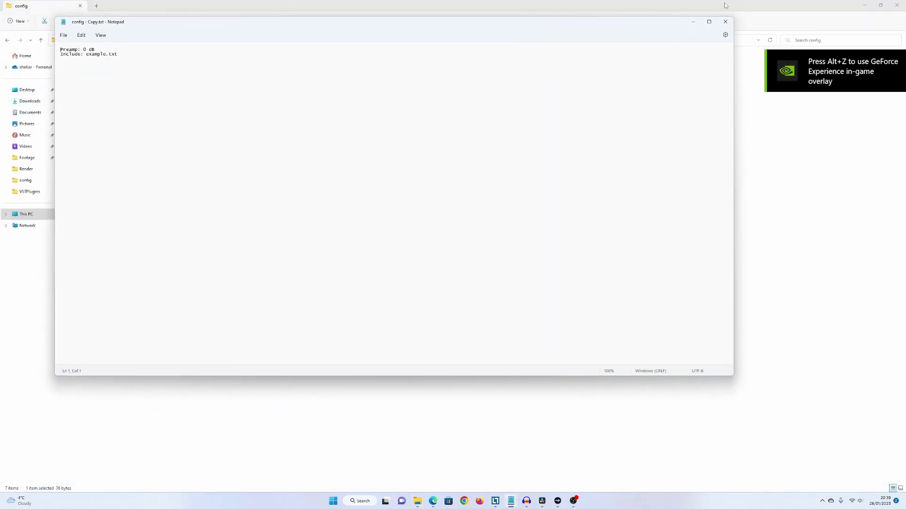
left_click(725, 22)
double_click(85, 99)
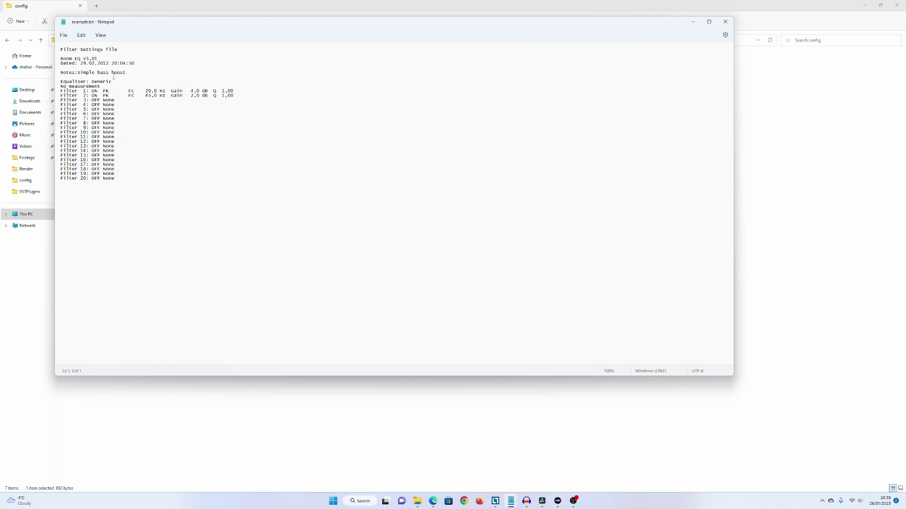
left_click(725, 21)
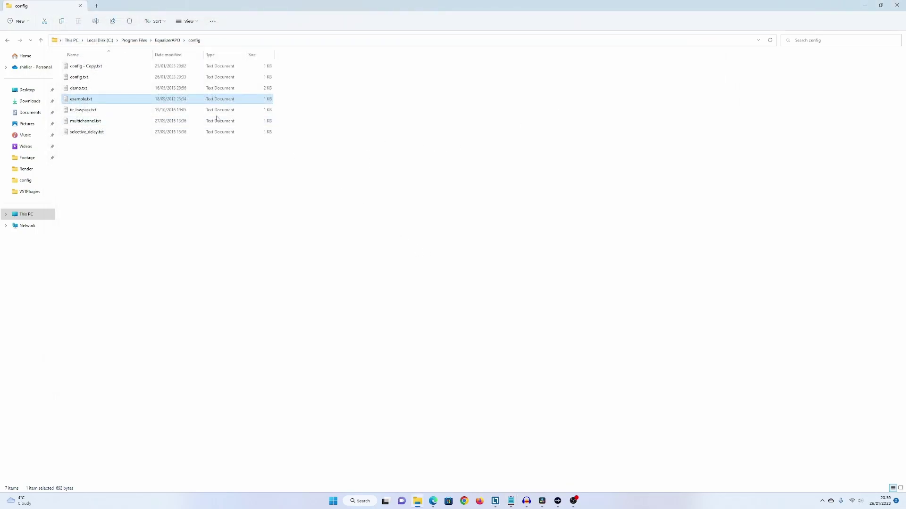
left_click(82, 79)
double_click(81, 79)
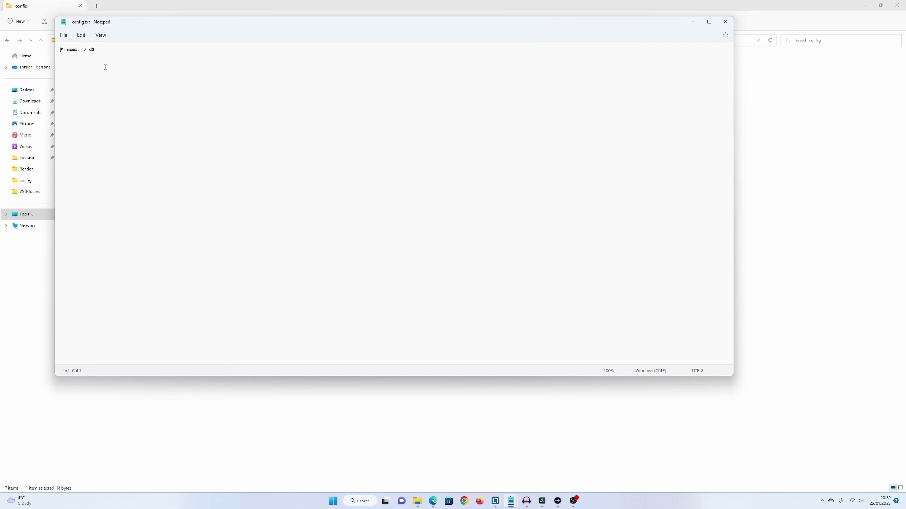
Step: Return to Audacity with the position set after the last clip
left_click(527, 501)
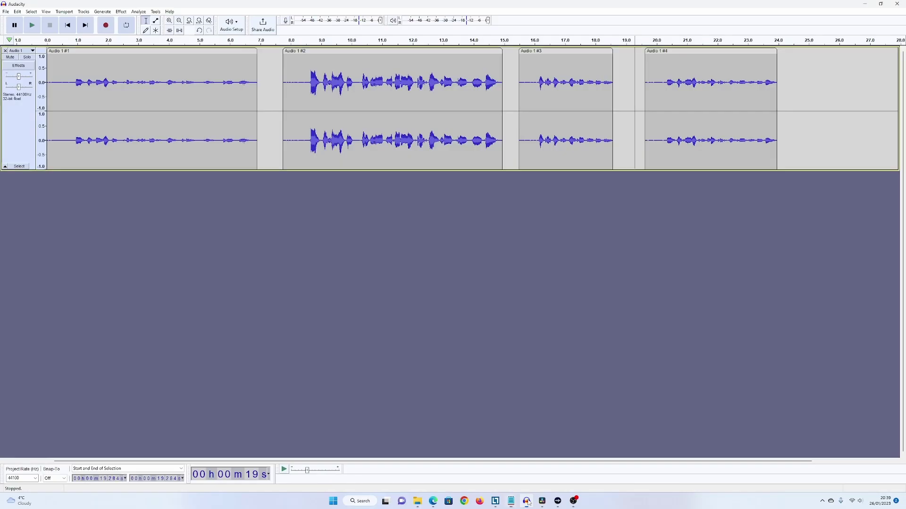
left_click(812, 96)
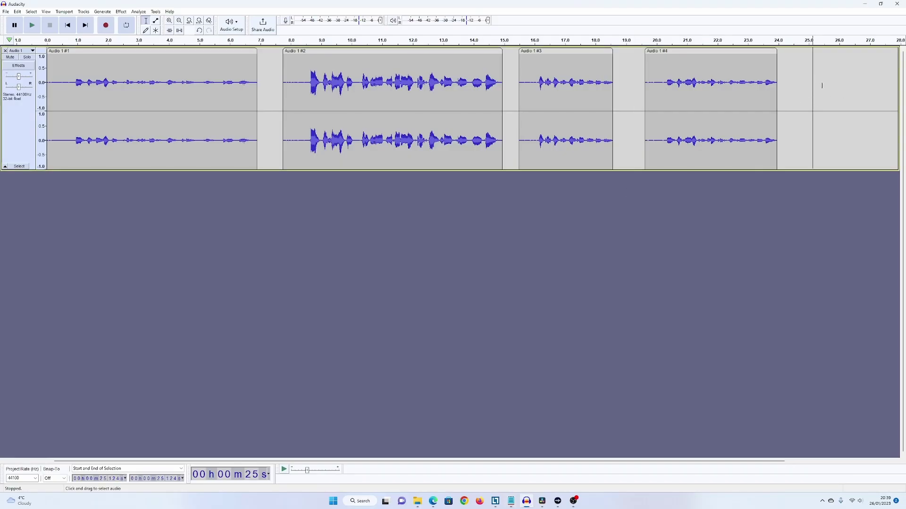
left_click(822, 502)
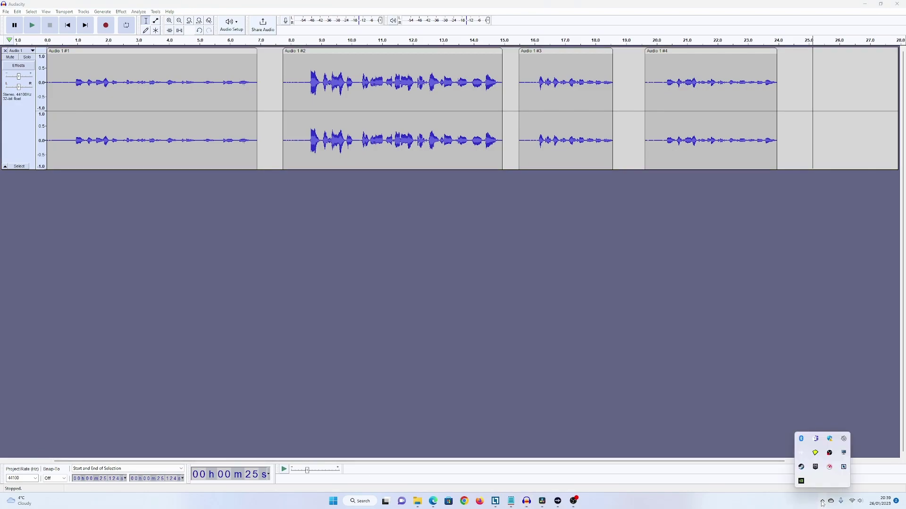
left_click(822, 503)
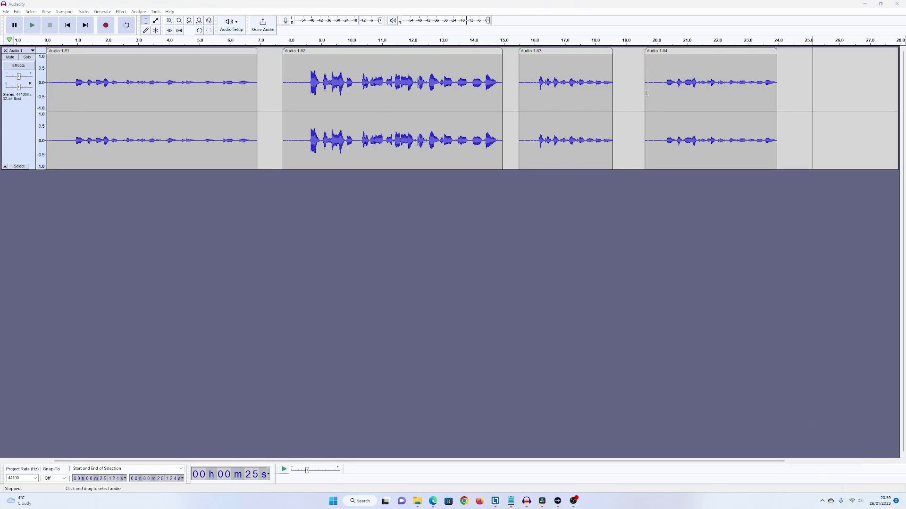
Step: Record a fifth test clip and play it back from 24.52 s
left_click(106, 25)
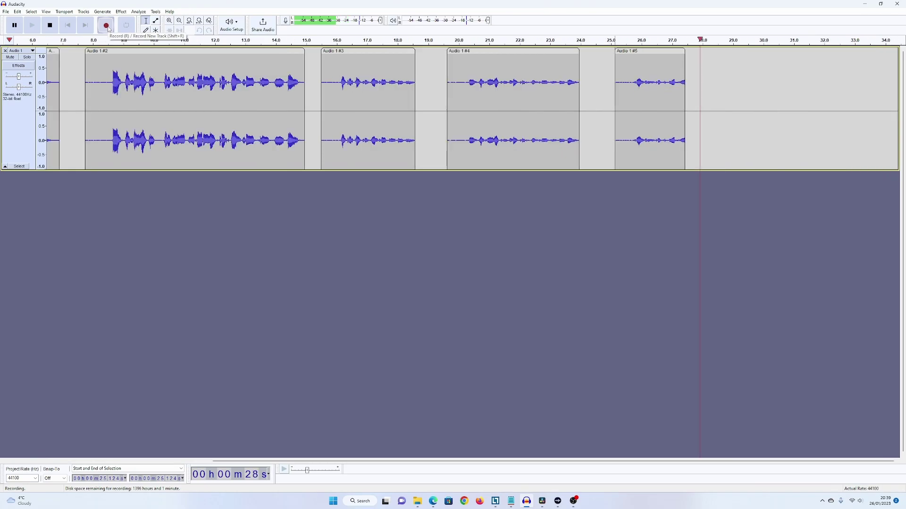
left_click(49, 26)
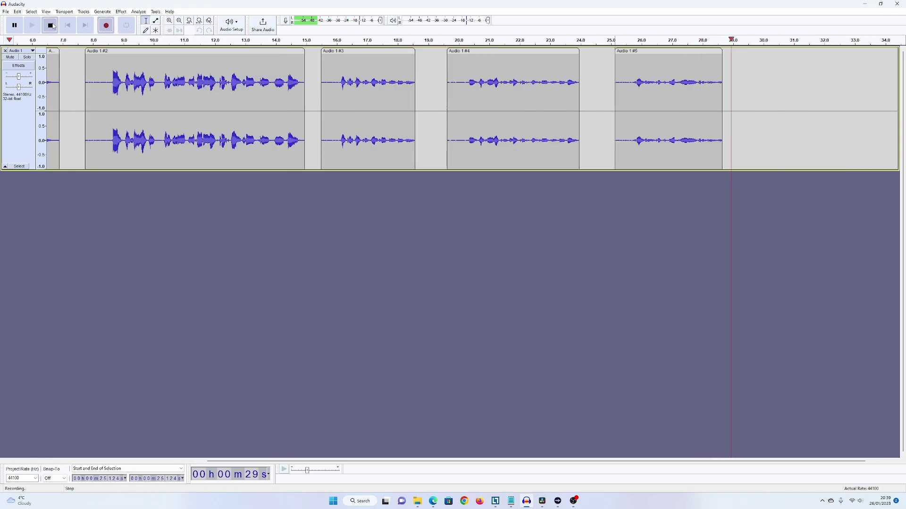
left_click(596, 90)
key("space")
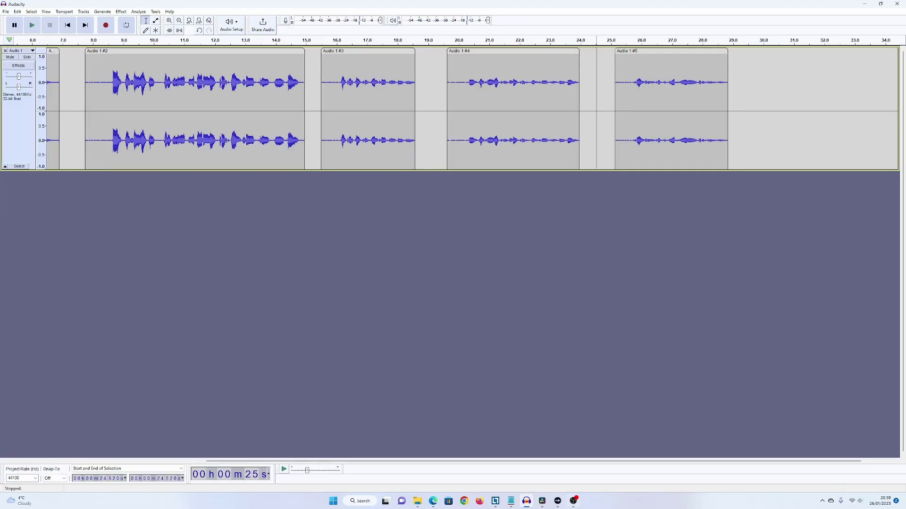
Step: Change the preamp value in config.txt from 0 to 6 dB
left_click(512, 501)
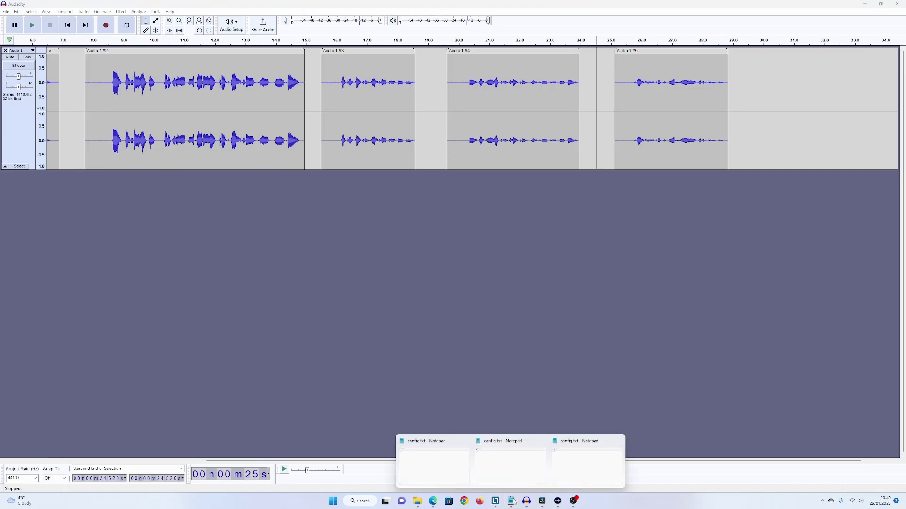
left_click(593, 454)
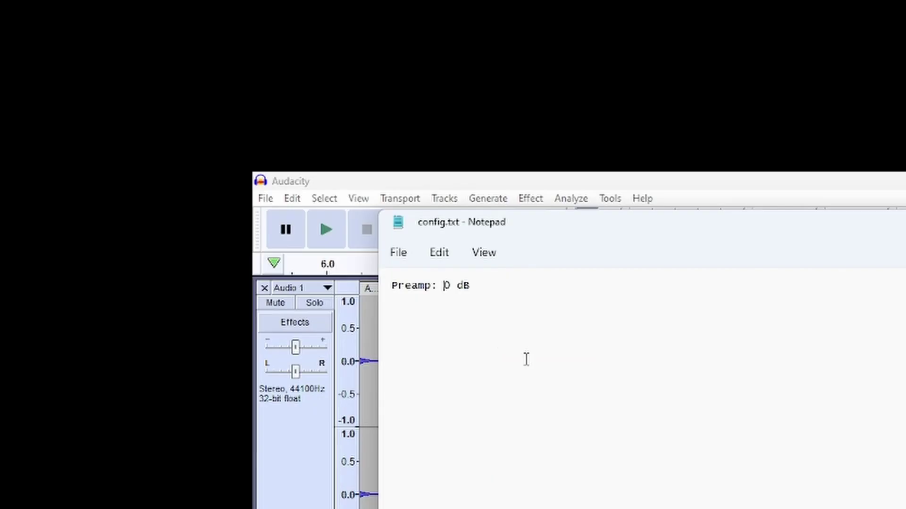
type("6")
key("Delete")
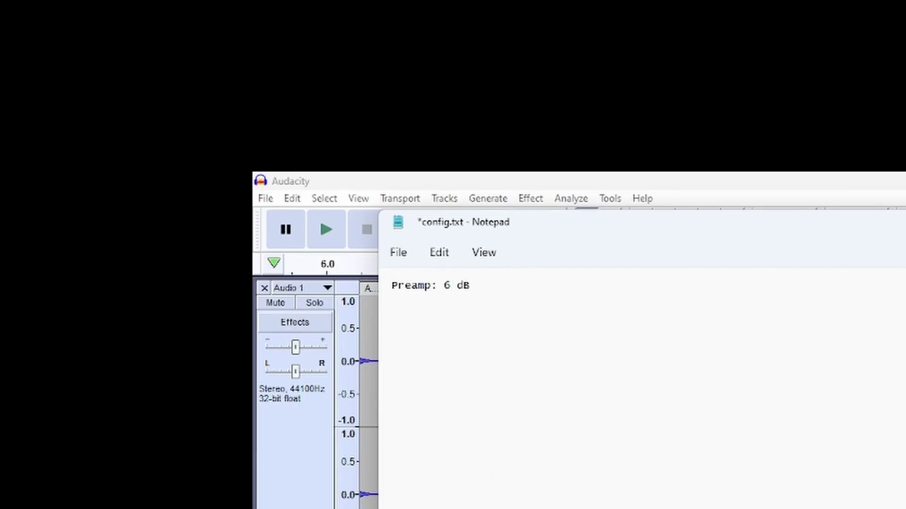
Step: Save config.txt and place Audacity's start point after the last clip
left_click(398, 253)
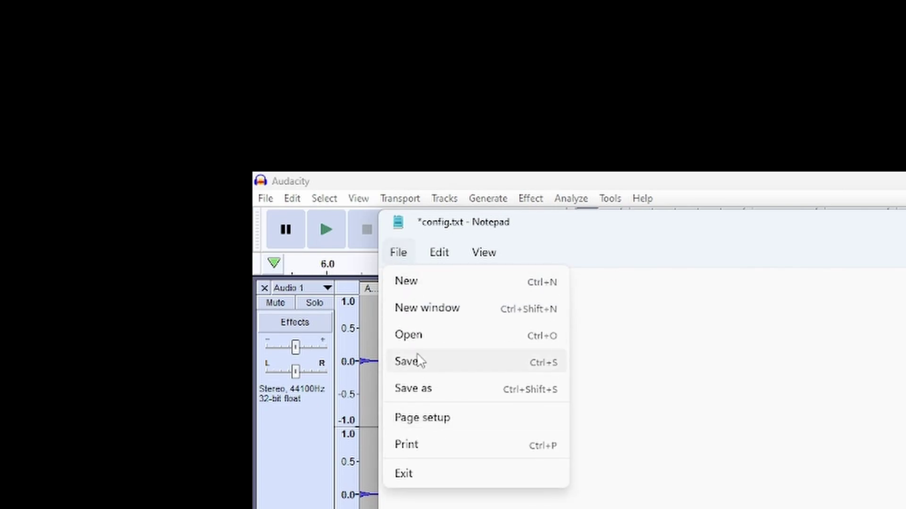
left_click(418, 361)
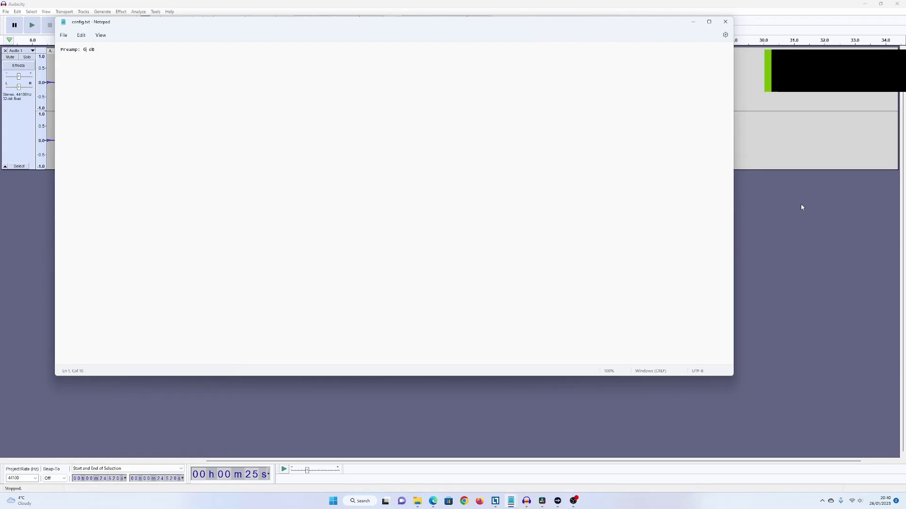
left_click(800, 204)
left_click(750, 111)
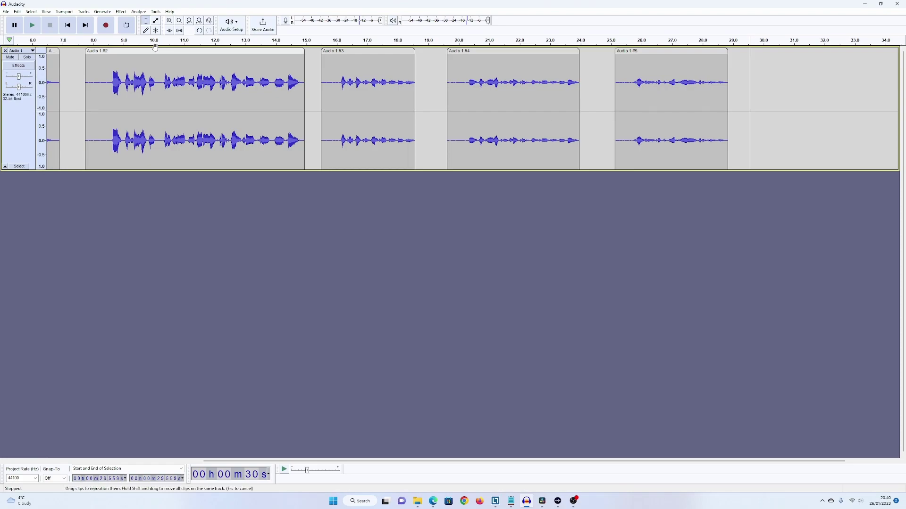
Step: Record a sixth test clip (Audio 1 #6) with the 6 dB preamp and play it back
left_click(105, 26)
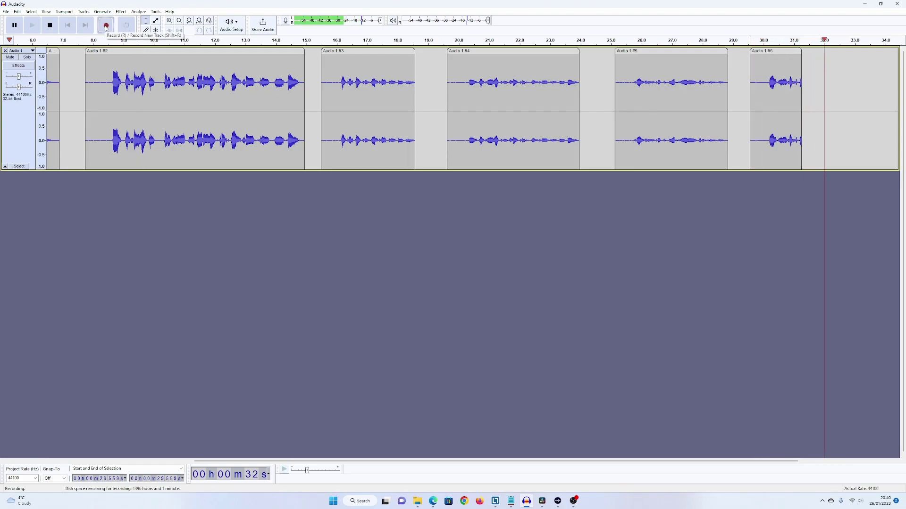
left_click(50, 26)
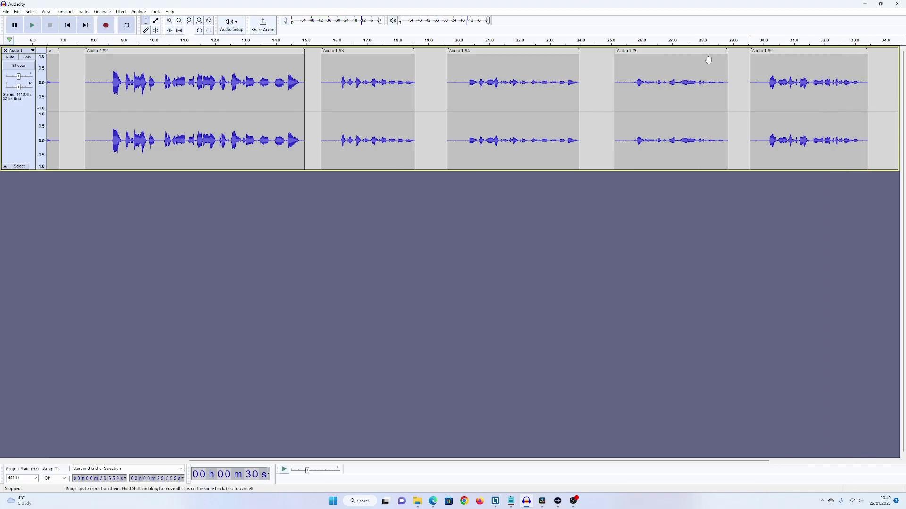
key("space")
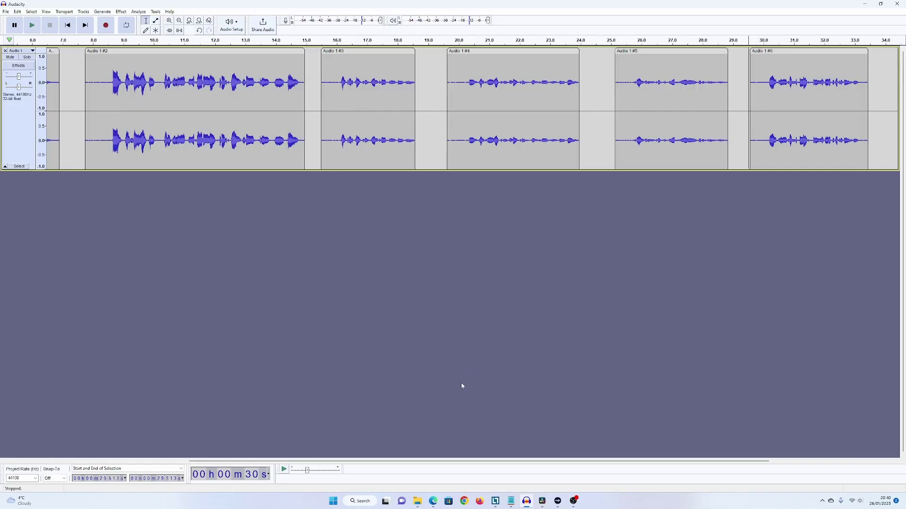
mouse_move(418, 502)
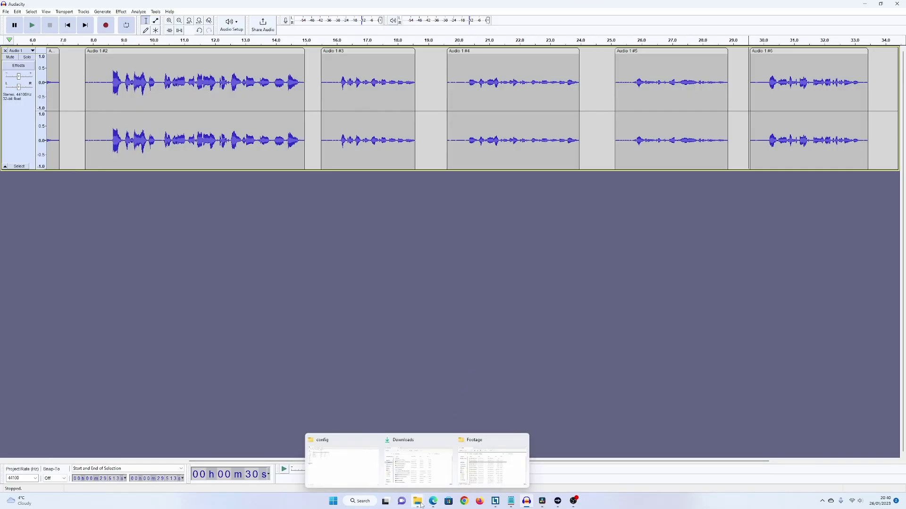
Step: Launch Editor.exe from the EqualizerAPO folder and open its VSTPlugins folder
left_click(358, 461)
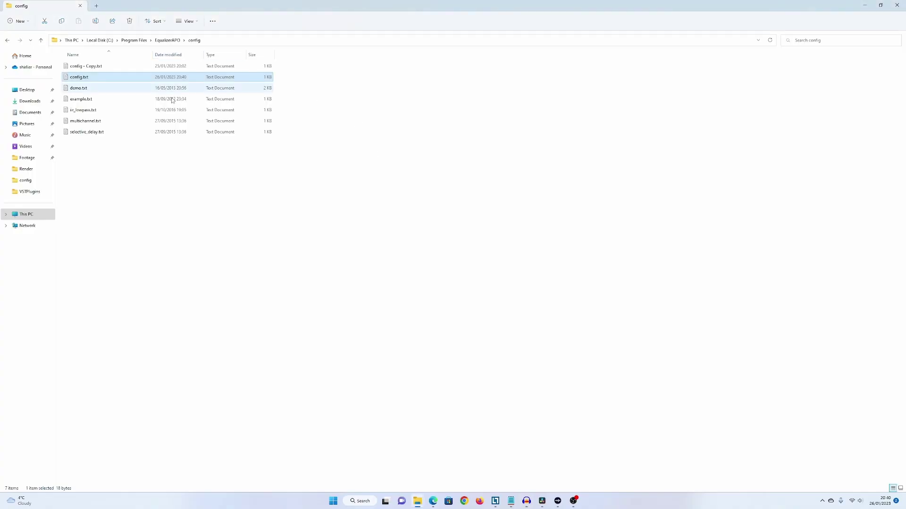
left_click(165, 42)
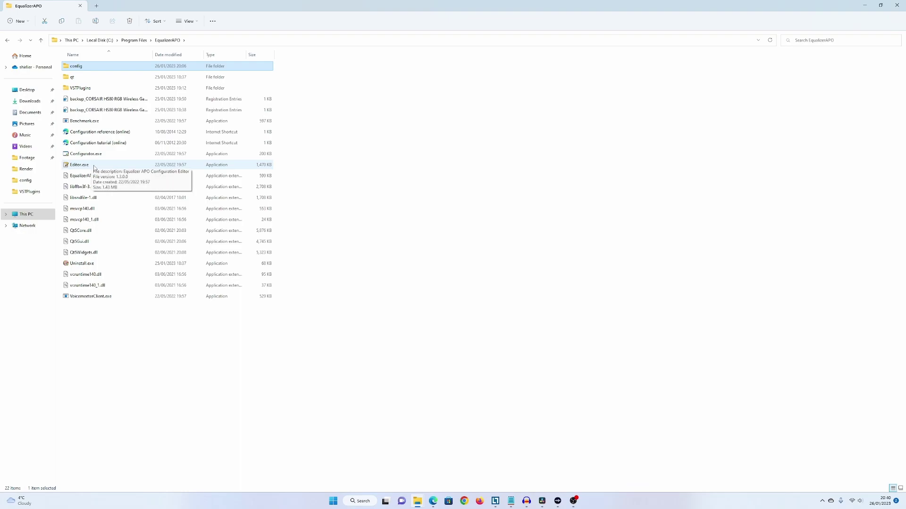
double_click(79, 165)
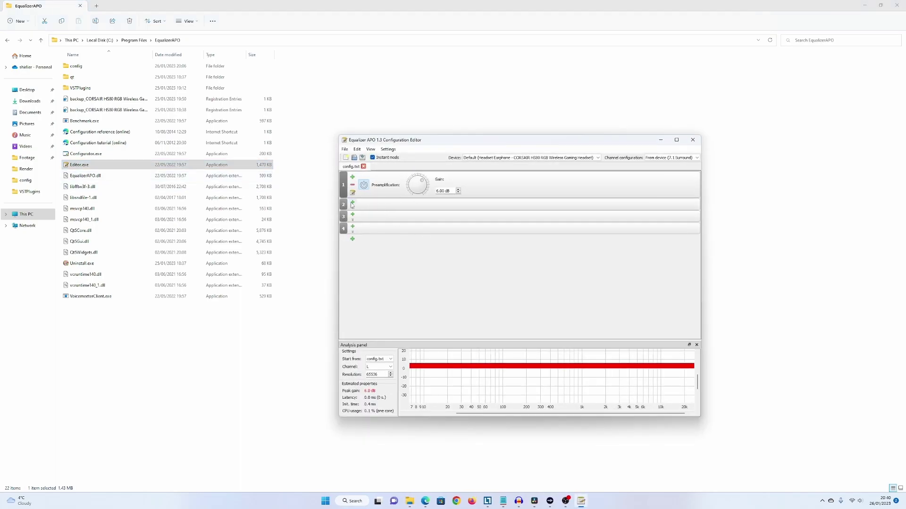
double_click(85, 88)
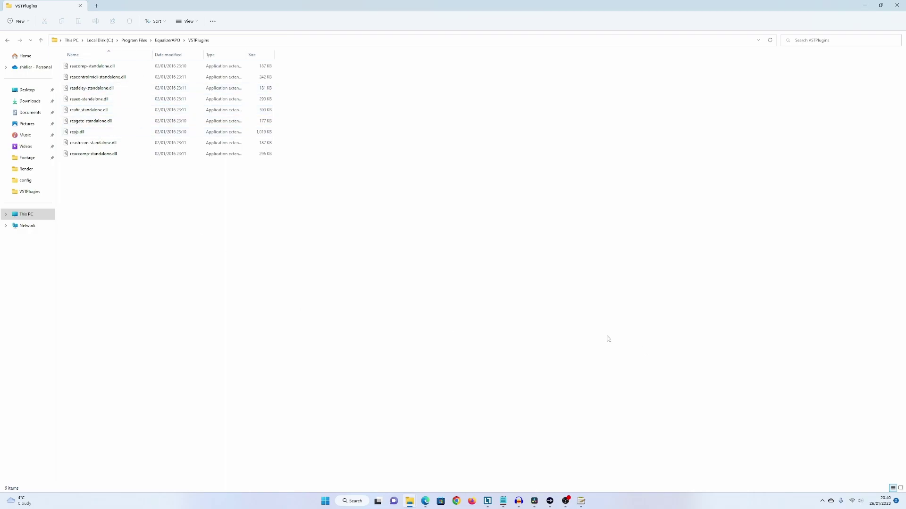
Step: Add a VST plugin filter after the preamp loading reaeq-standalone.dll
mouse_move(581, 501)
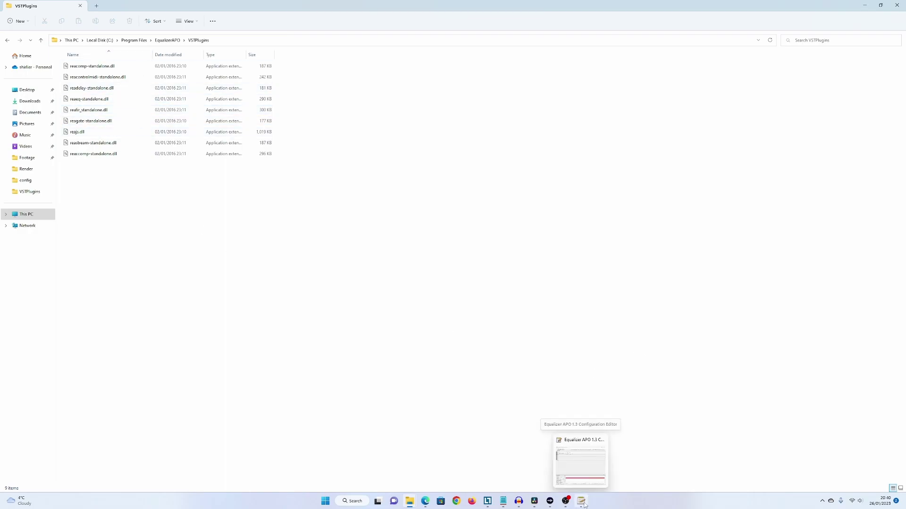
left_click(581, 462)
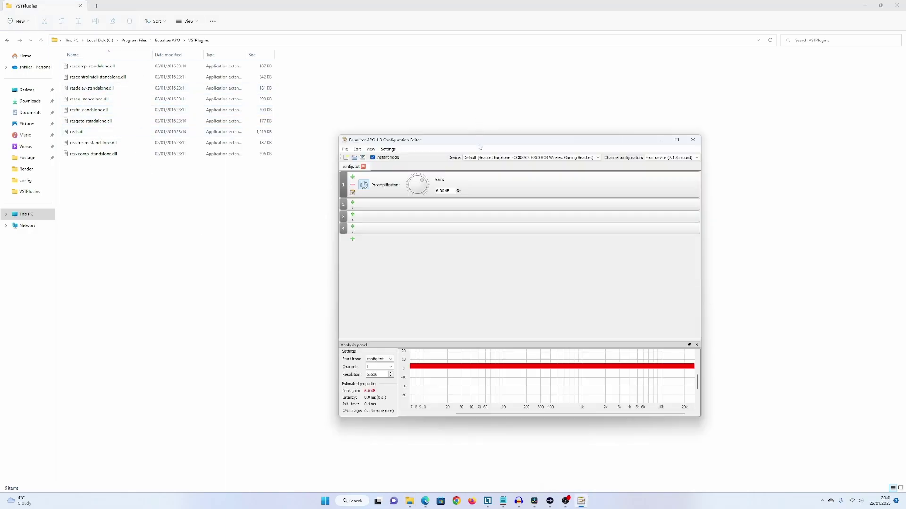
left_click(353, 204)
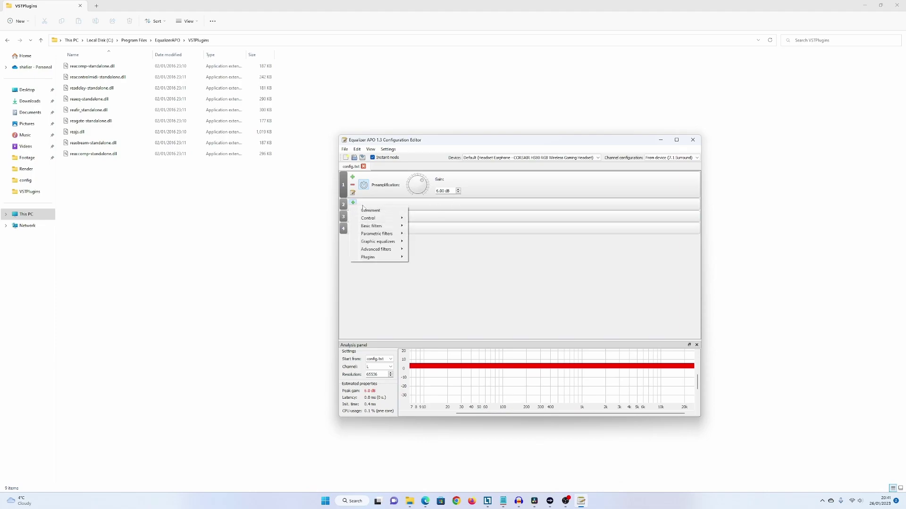
mouse_move(387, 257)
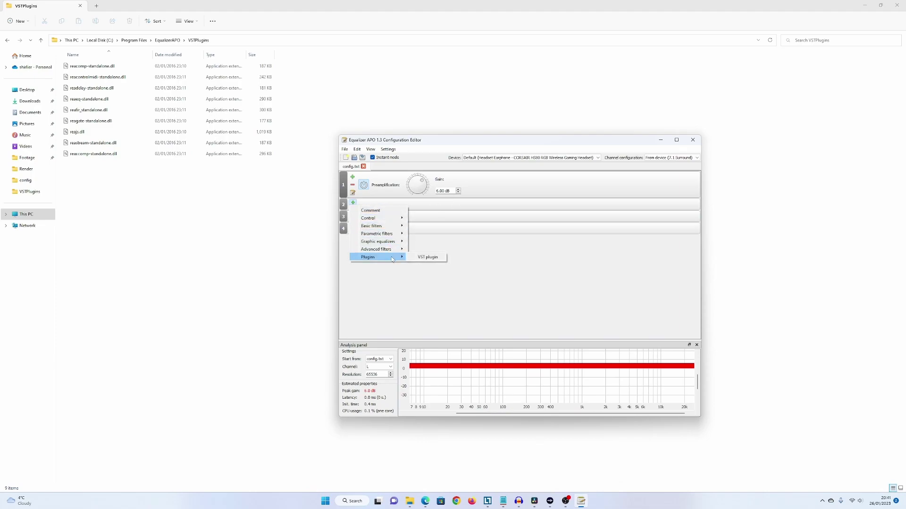
left_click(433, 257)
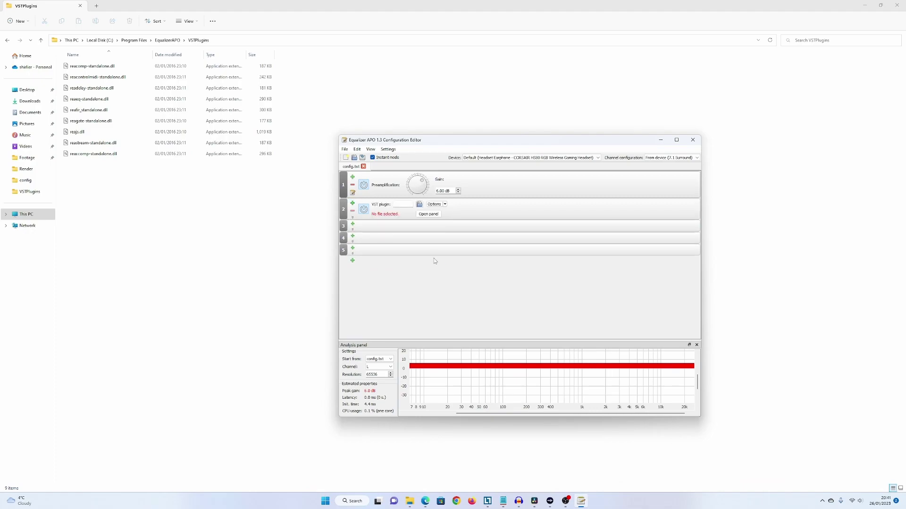
left_click(419, 205)
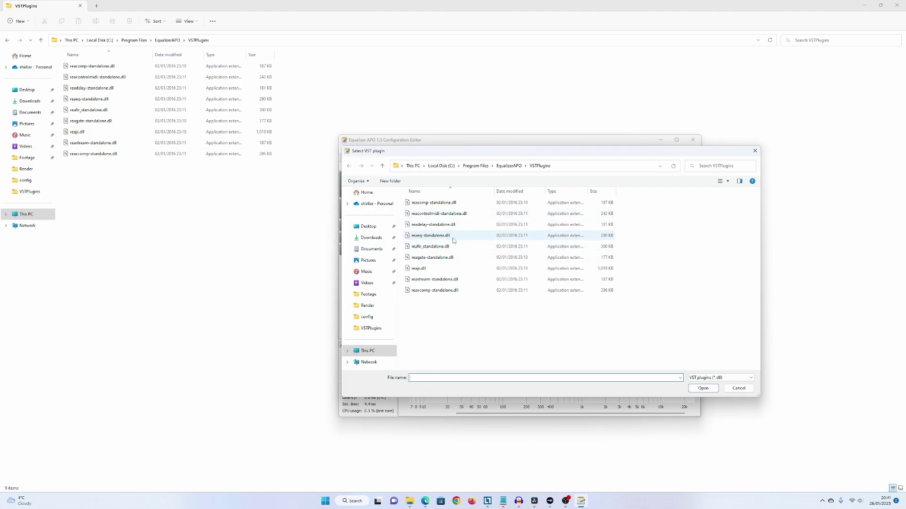
double_click(437, 236)
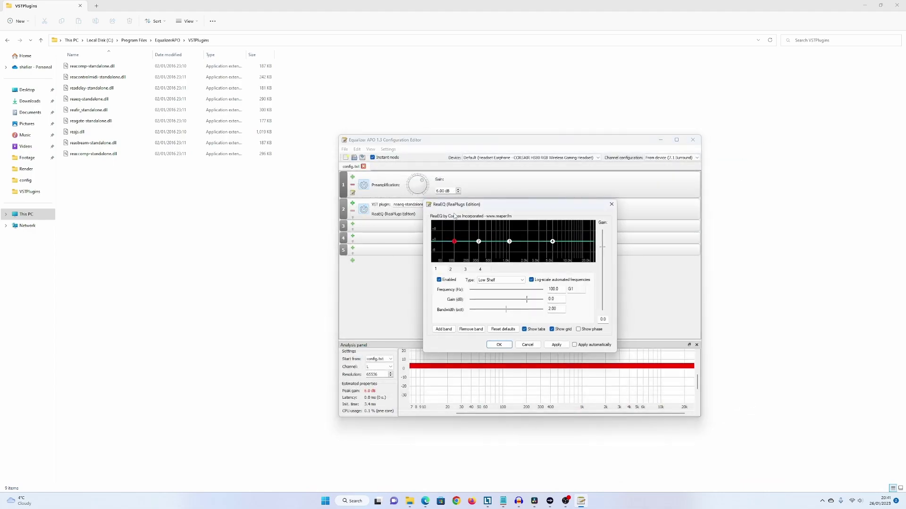
Step: Raise ReaEQ's low shelf to about 4.6 dB and boost band 3 near 1.3 kHz
left_click_drag(454, 242, 452, 235)
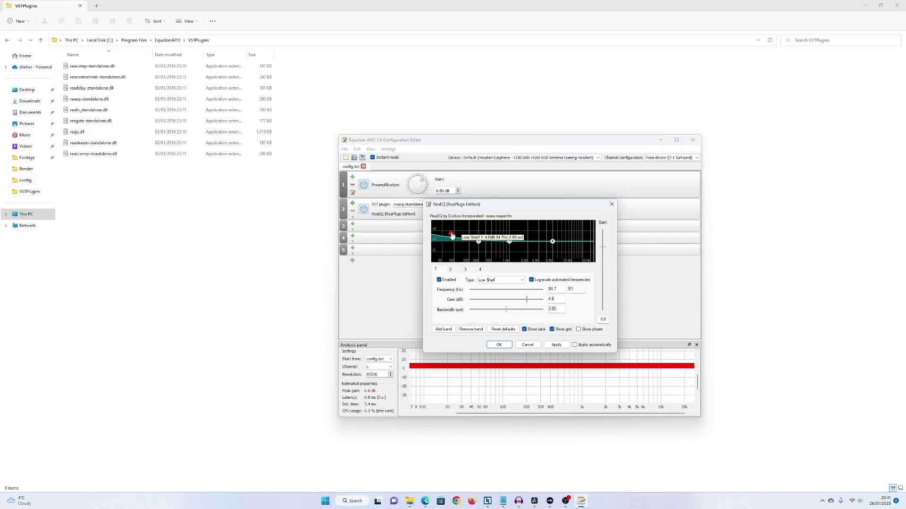
left_click(479, 241)
mouse_move(509, 242)
left_mouse_down()
mouse_move(516, 232)
mouse_move(557, 230)
mouse_move(516, 242)
left_mouse_up()
left_click(451, 270)
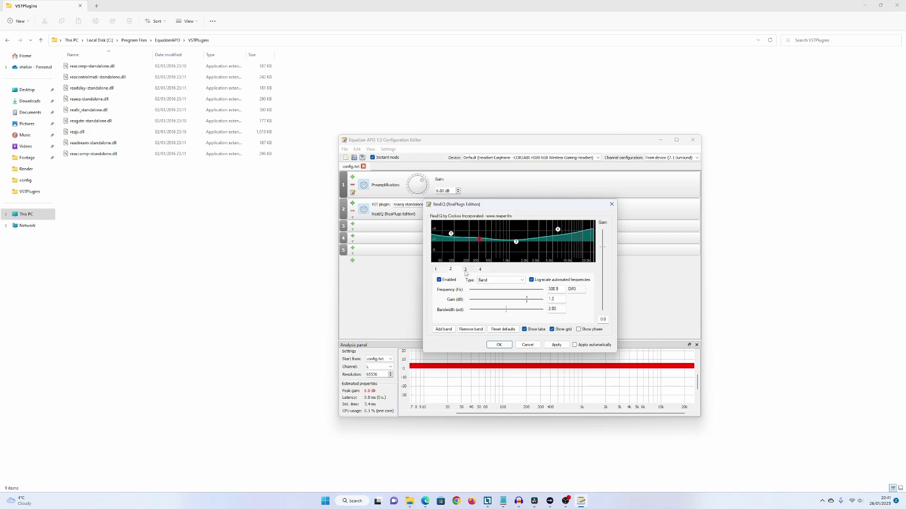
left_click(480, 269)
left_click(522, 502)
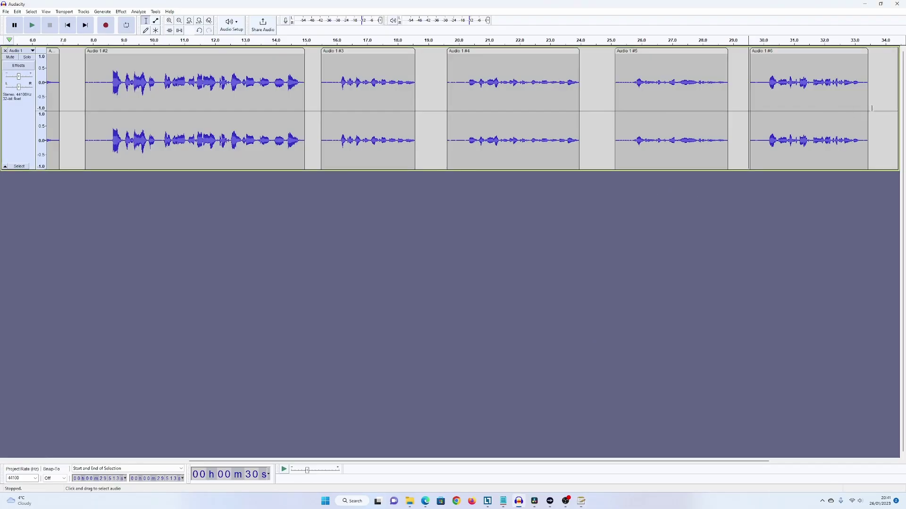
Step: Record a seventh test clip after clip #6, then play back the last two recordings
left_click(872, 109)
left_click(106, 26)
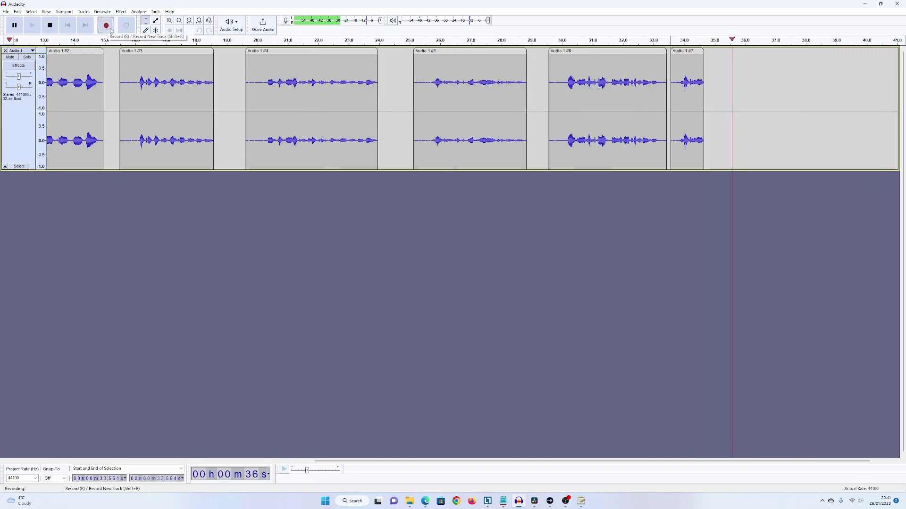
left_click(50, 25)
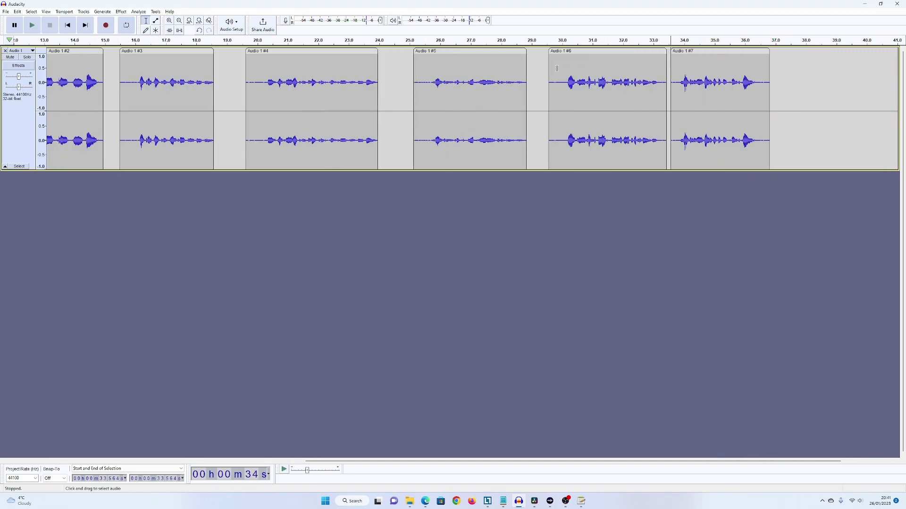
left_click(539, 78)
key("space")
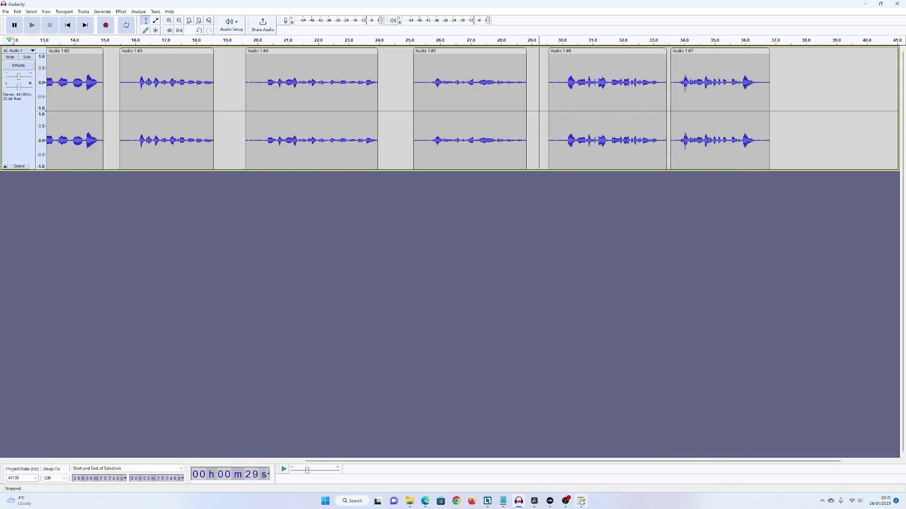
Step: Accept the ReaEQ settings, toggle the plugin off and back on, leaving it enabled
mouse_move(582, 502)
left_click(558, 429)
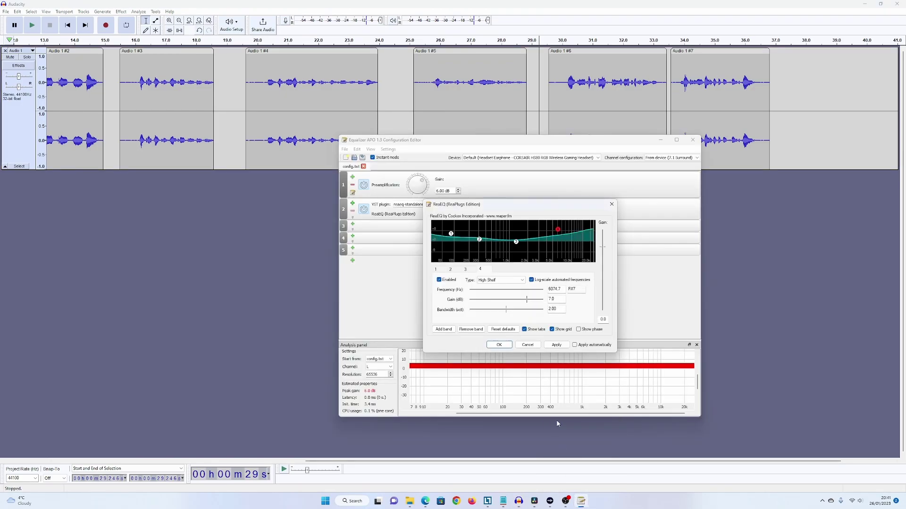
left_click(498, 344)
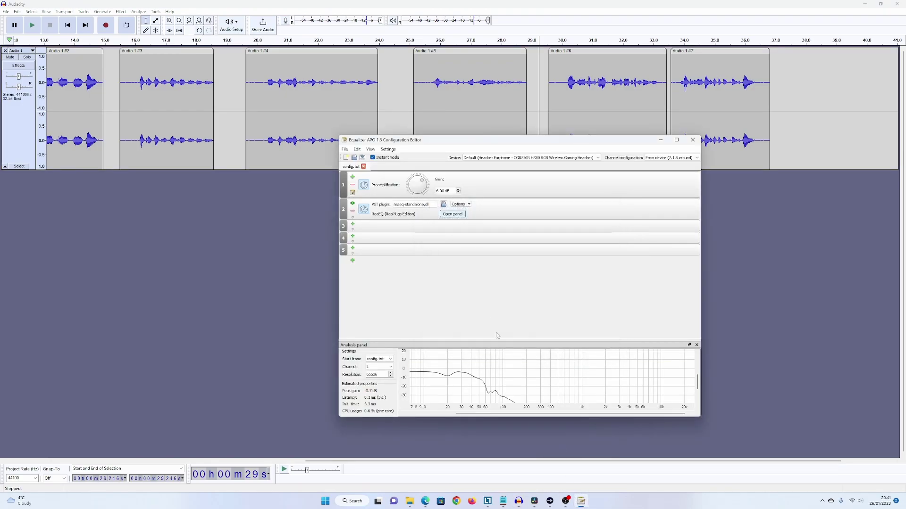
left_click(364, 210)
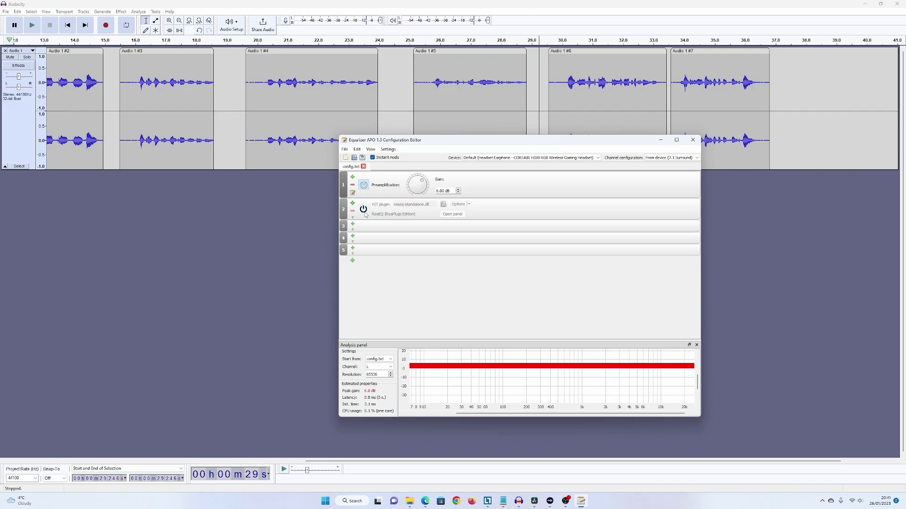
left_click(364, 209)
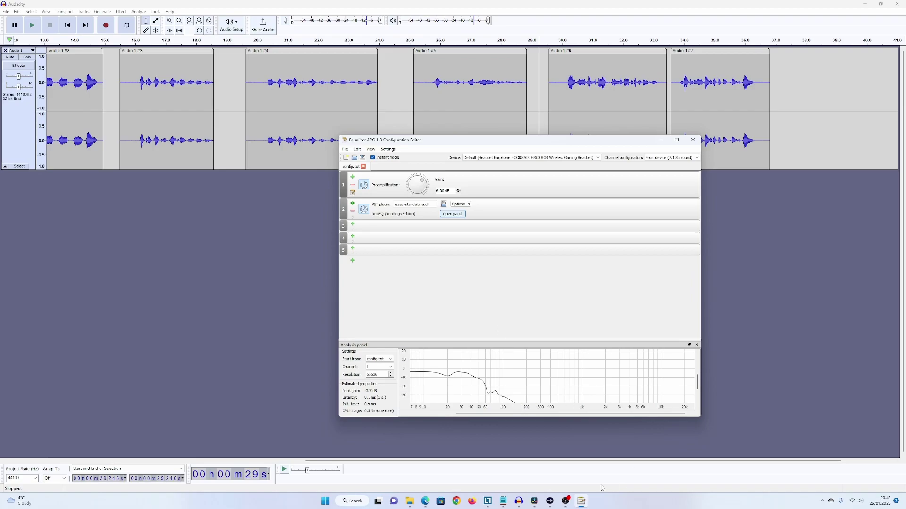
mouse_move(582, 497)
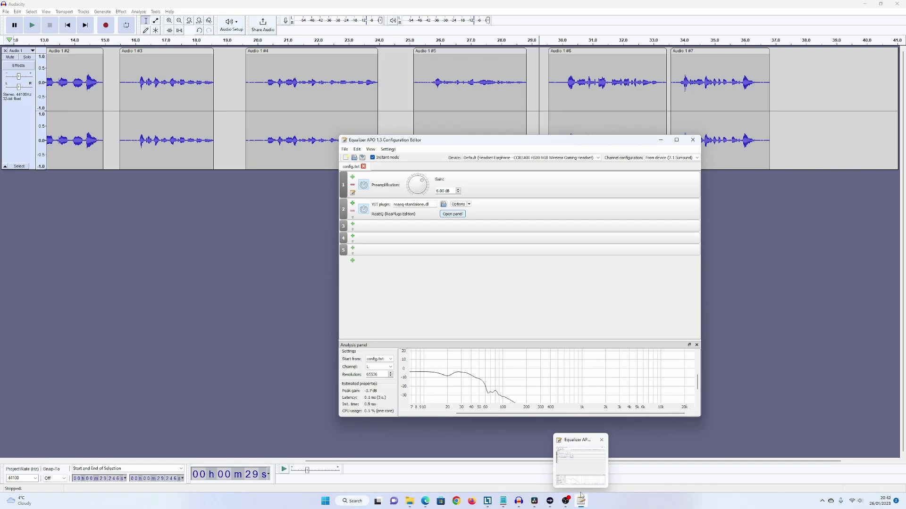
mouse_move(502, 500)
left_click(561, 465)
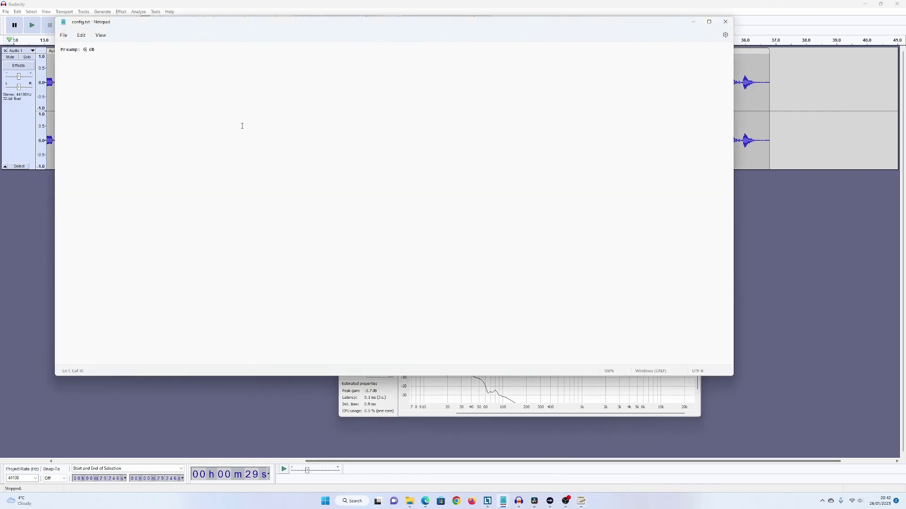